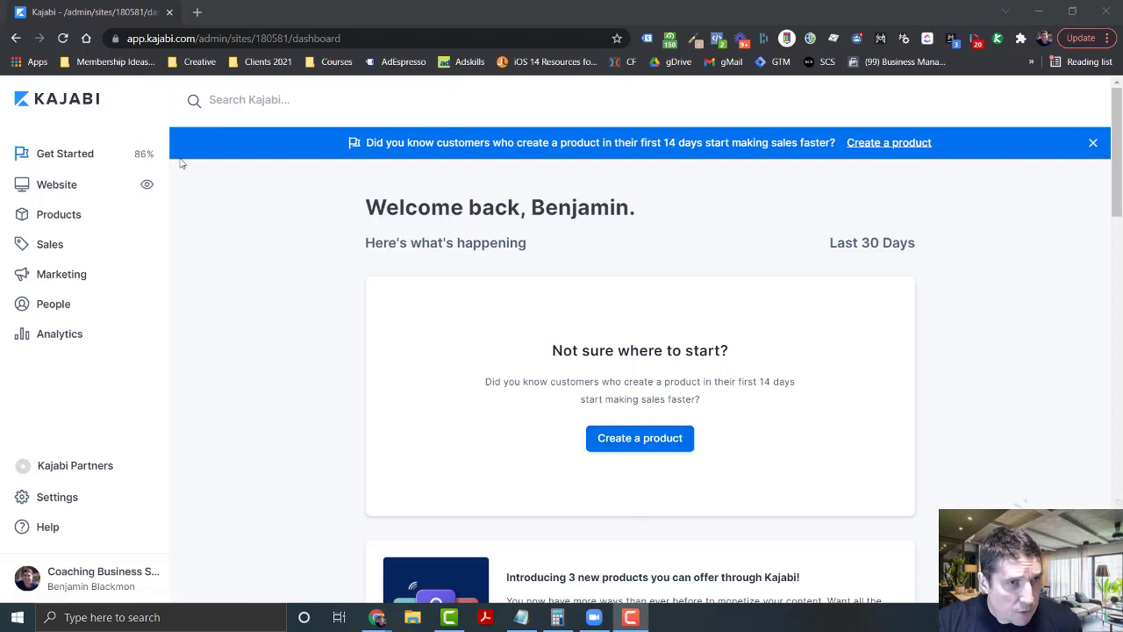
# Go to Marketing > Pipelines and start a new pipeline from a blueprint.
pyautogui.click(69, 279)
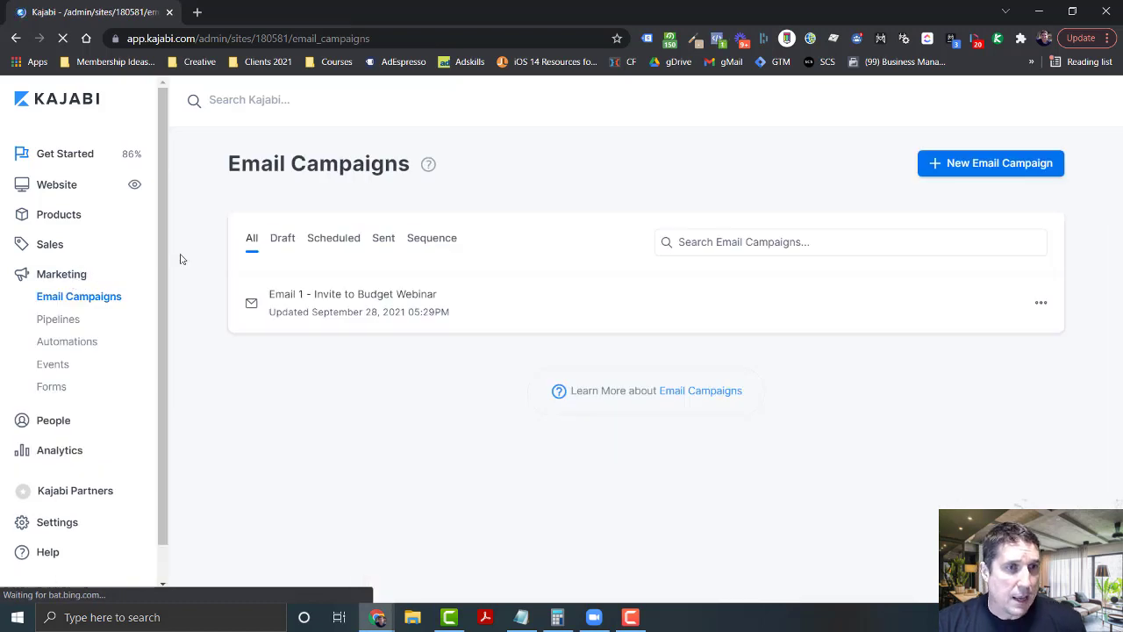
pyautogui.click(64, 321)
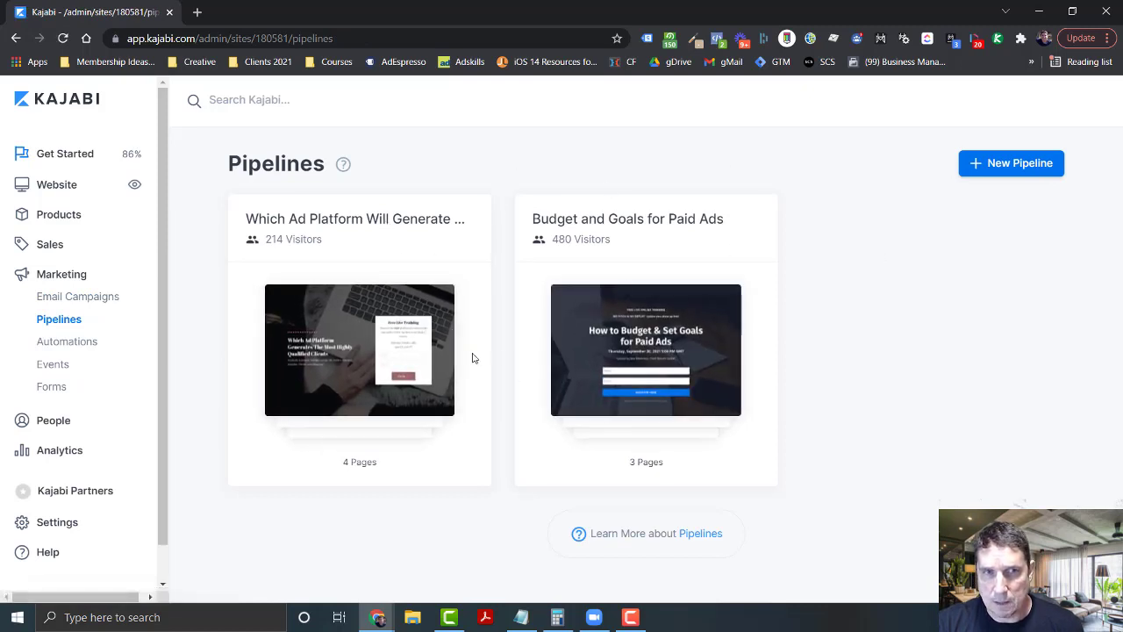
pyautogui.click(979, 176)
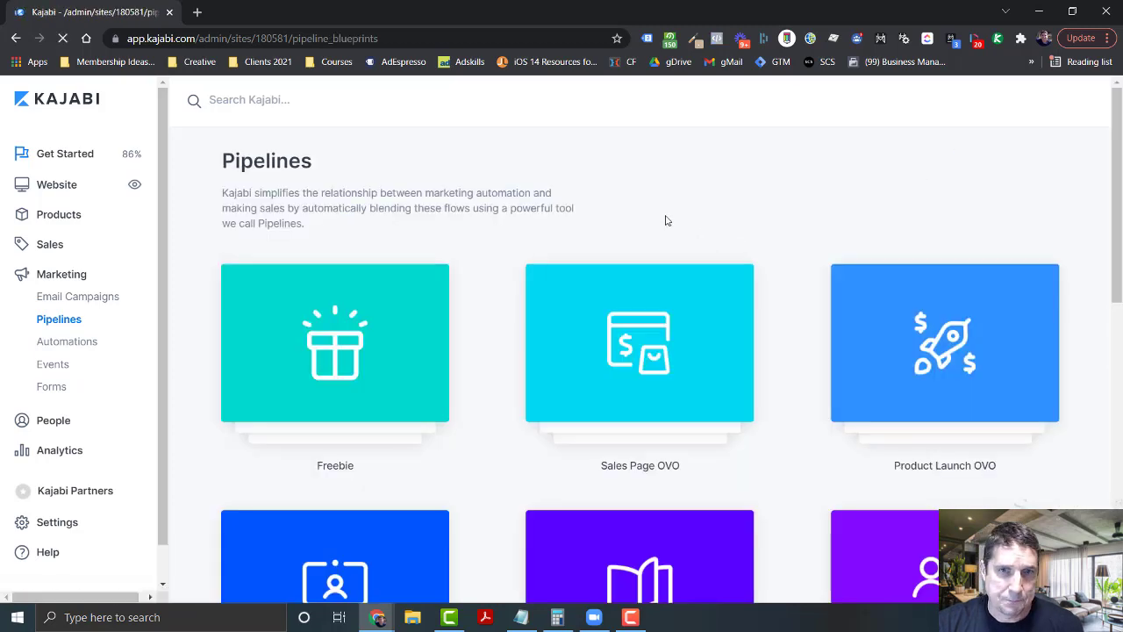
# Open the Zoom Webinar OVO blueprint's preview from the template gallery.
pyautogui.scroll(-5, 506, 167)
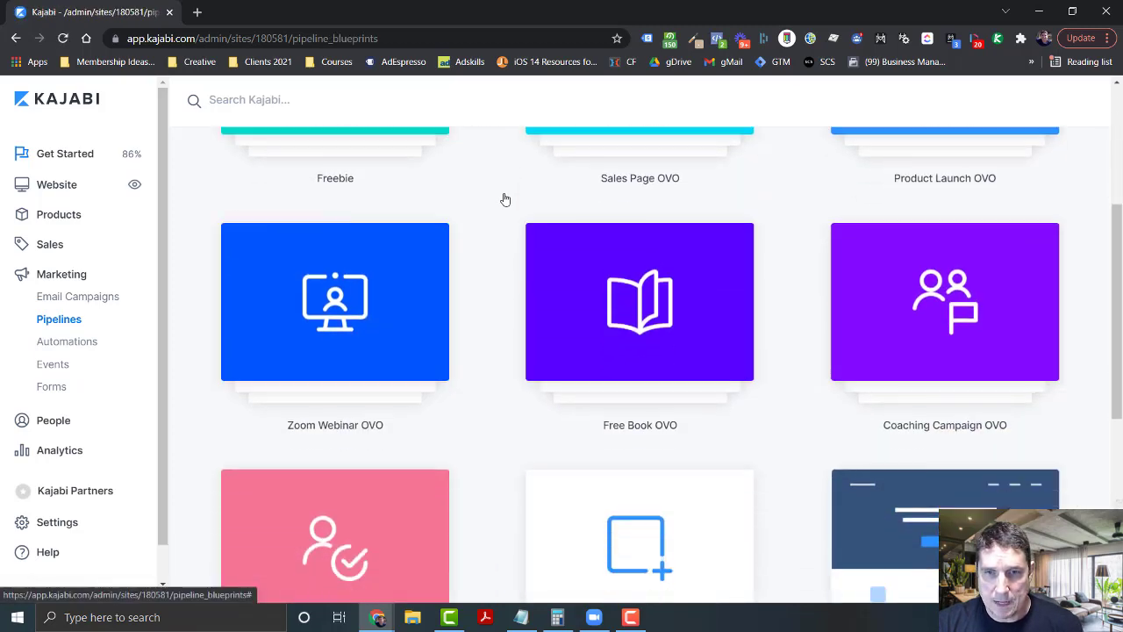
pyautogui.scroll(-3, 496, 223)
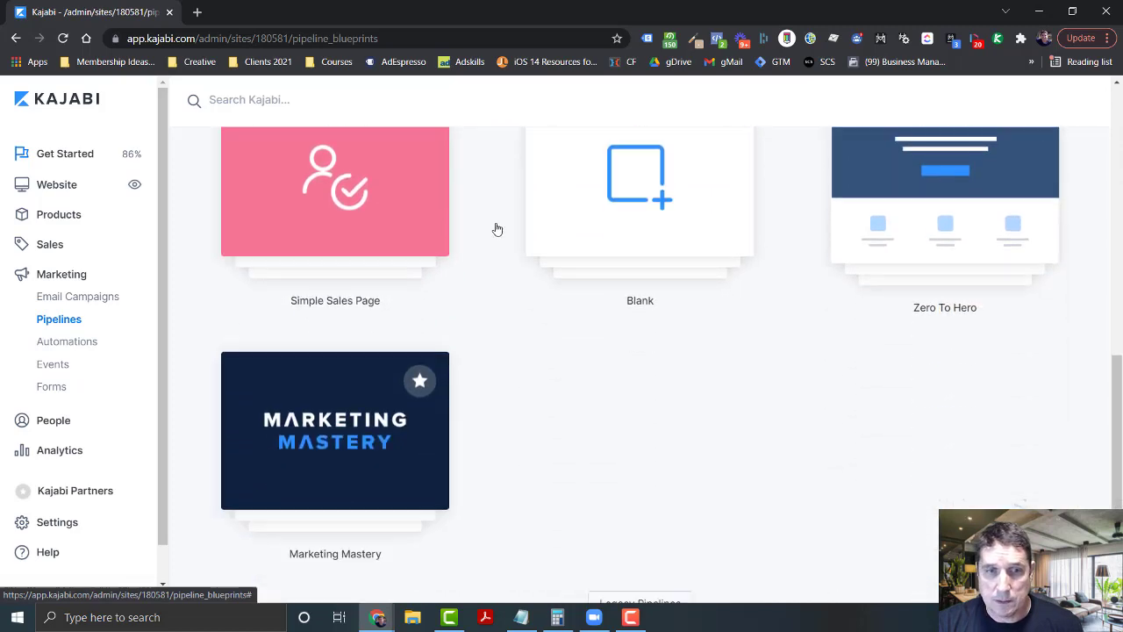
pyautogui.scroll(5, 491, 238)
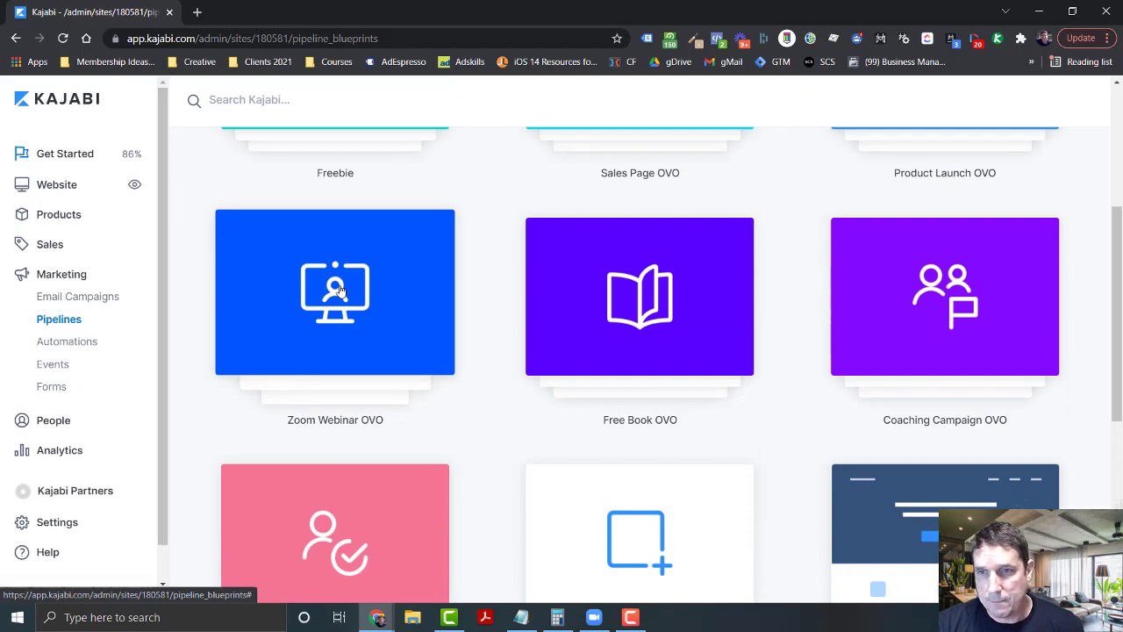
pyautogui.click(340, 291)
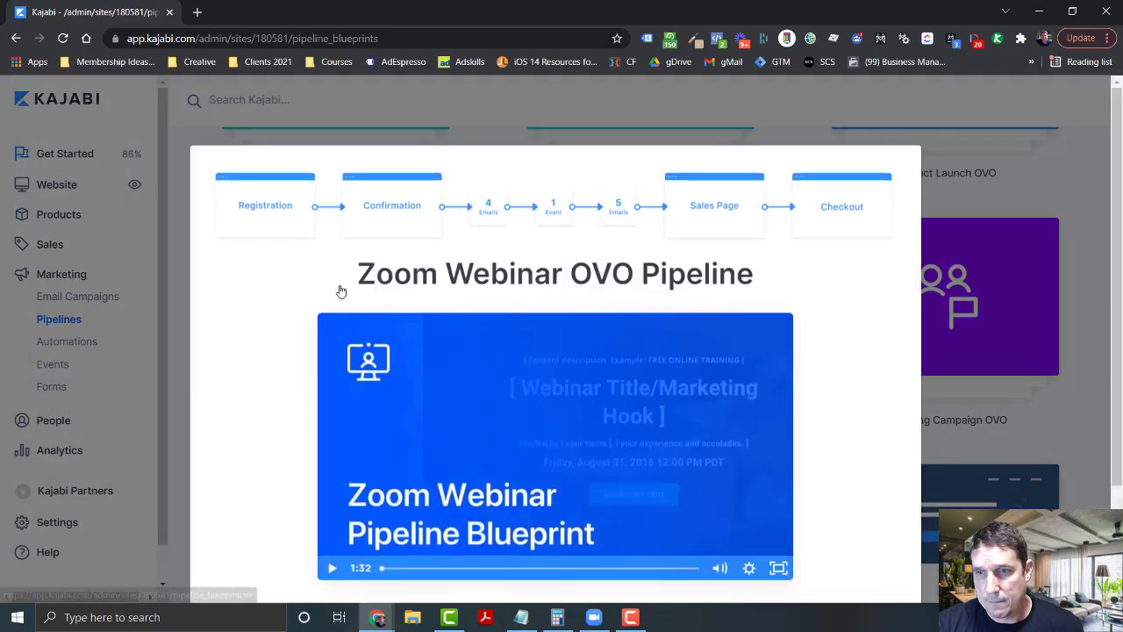
pyautogui.click(964, 213)
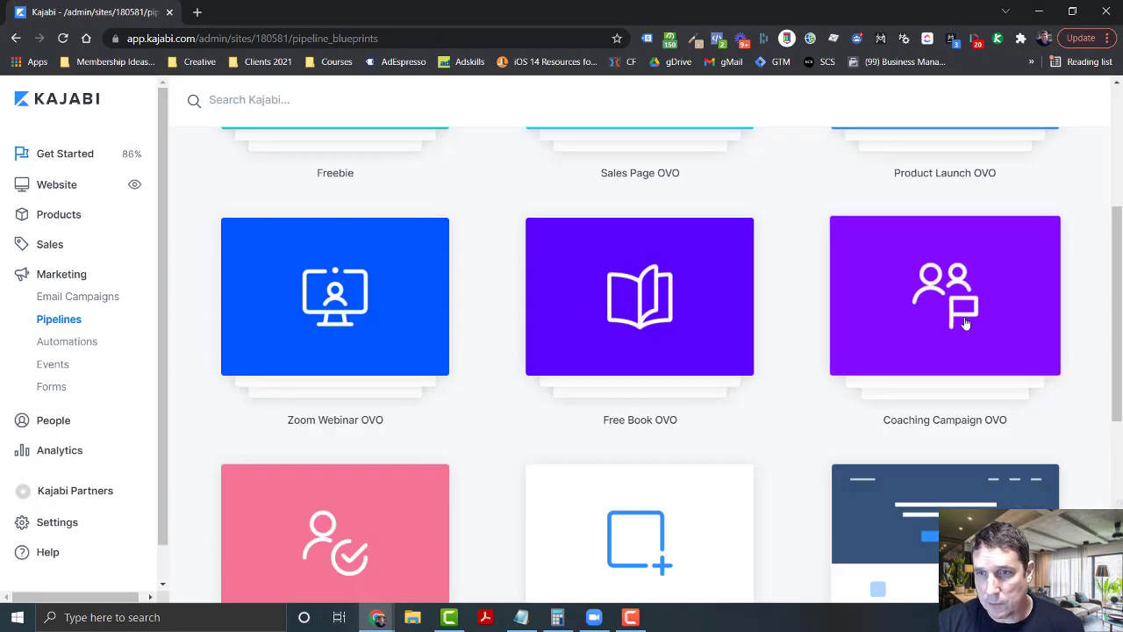
pyautogui.click(342, 299)
pyautogui.scroll(-2, 369, 316)
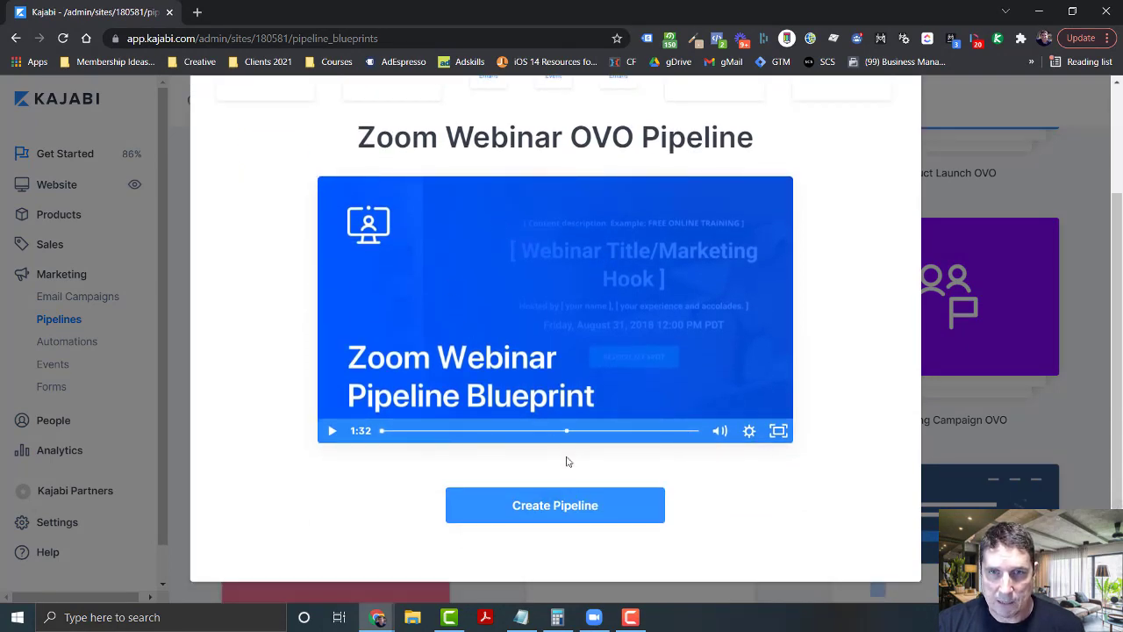
# Create the Zoom Webinar pipeline named 'Coaching Masterclass' and enter the webinar's Zoom link.
pyautogui.click(568, 505)
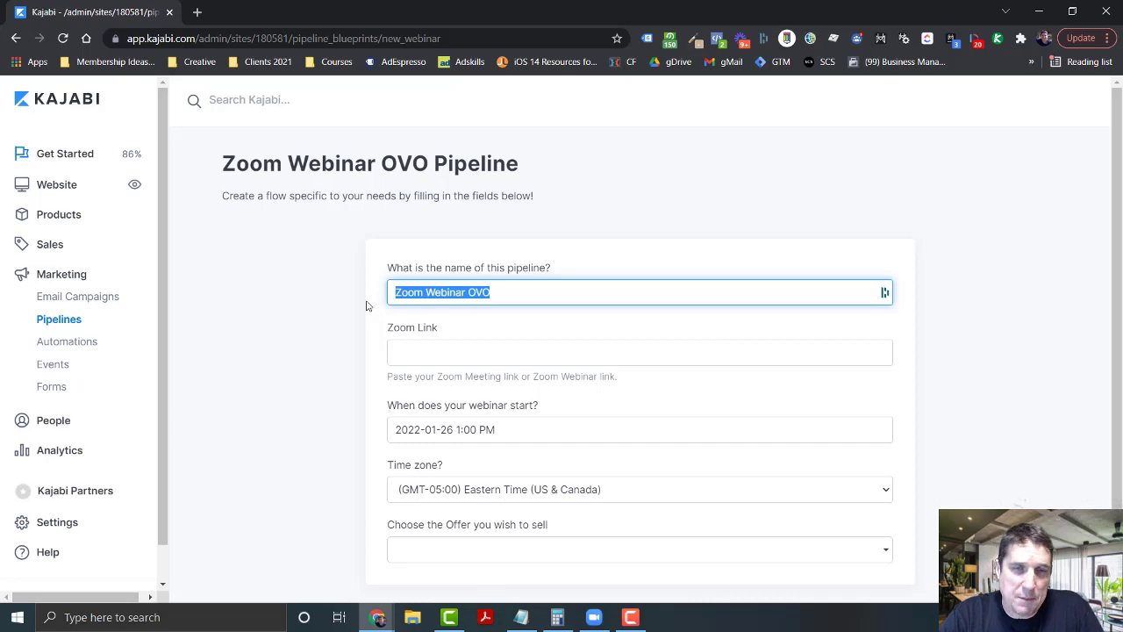
pyautogui.write('Coaching Mast')
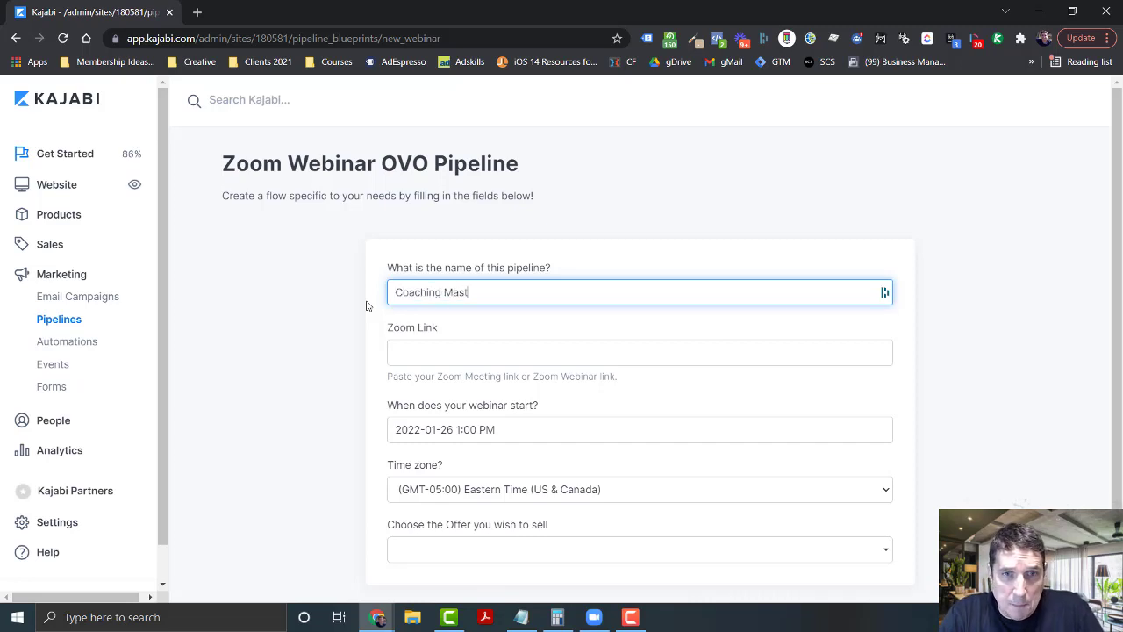
pyautogui.write('erclass')
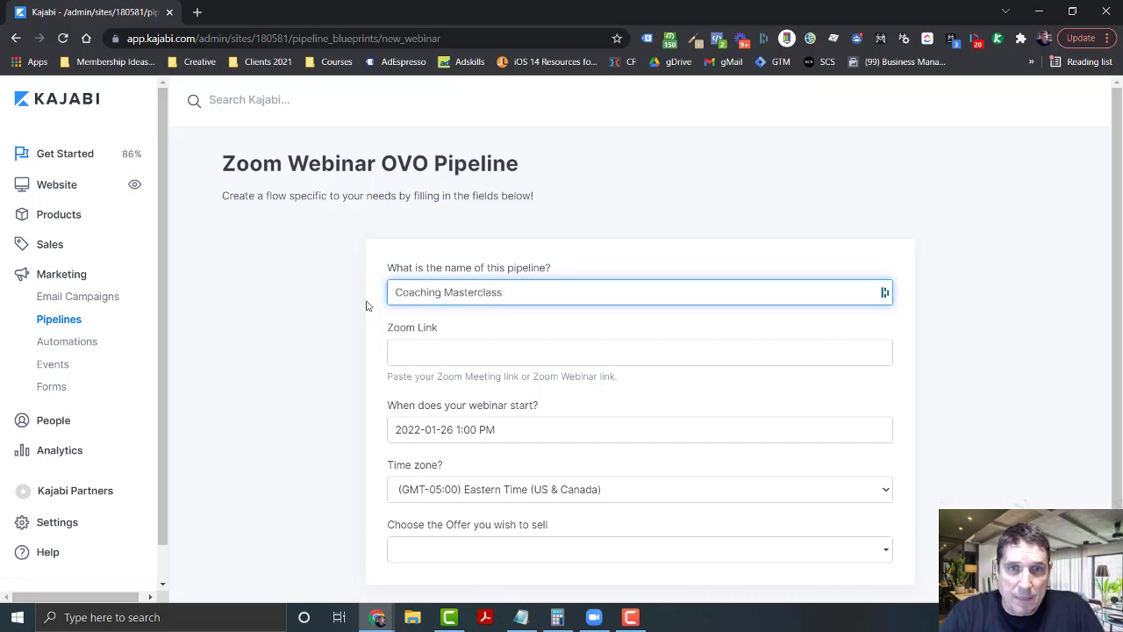
pyautogui.click(444, 349)
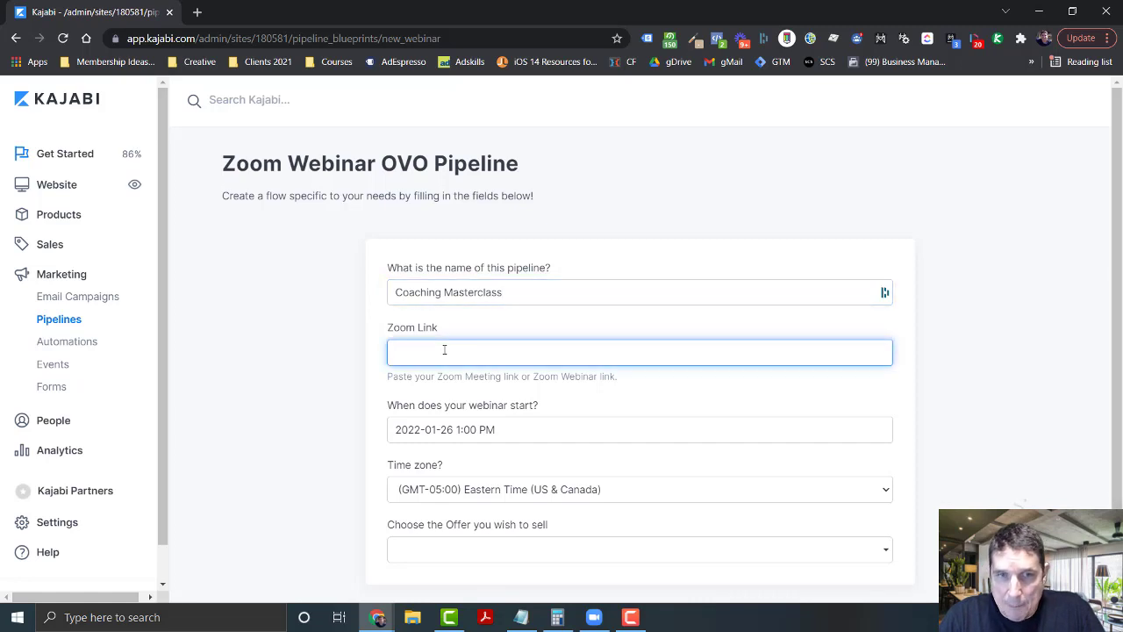
pyautogui.write('http://b')
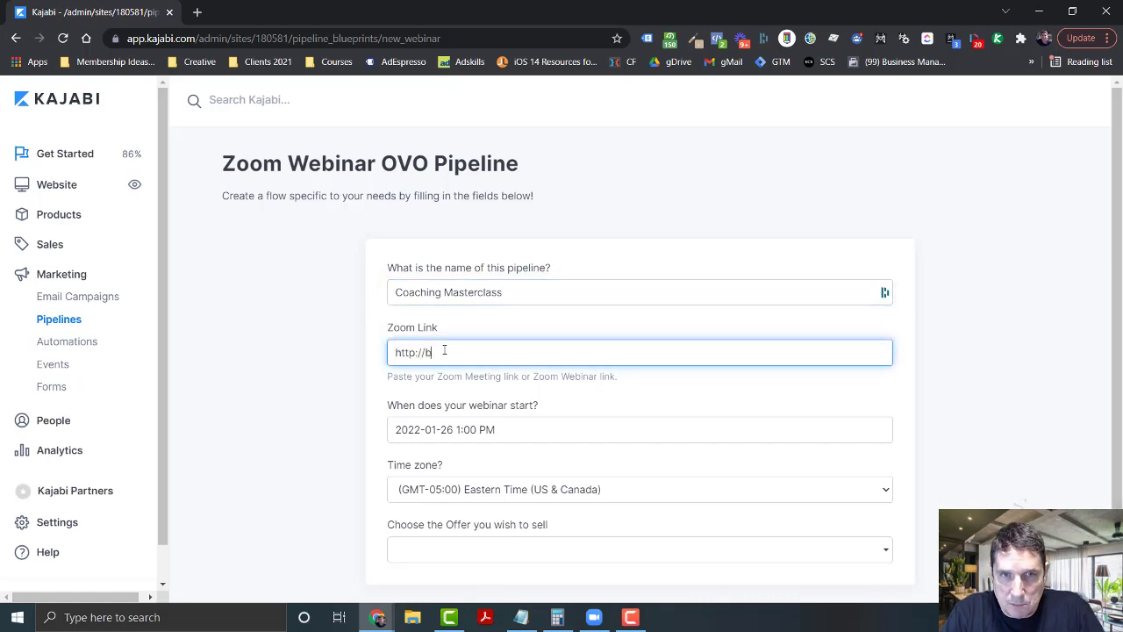
pyautogui.write('enblackma')
pyautogui.press('BackSpace')
pyautogui.press('BackSpace')
pyautogui.press('BackSpace')
pyautogui.press('BackSpace')
pyautogui.write('kmon.')
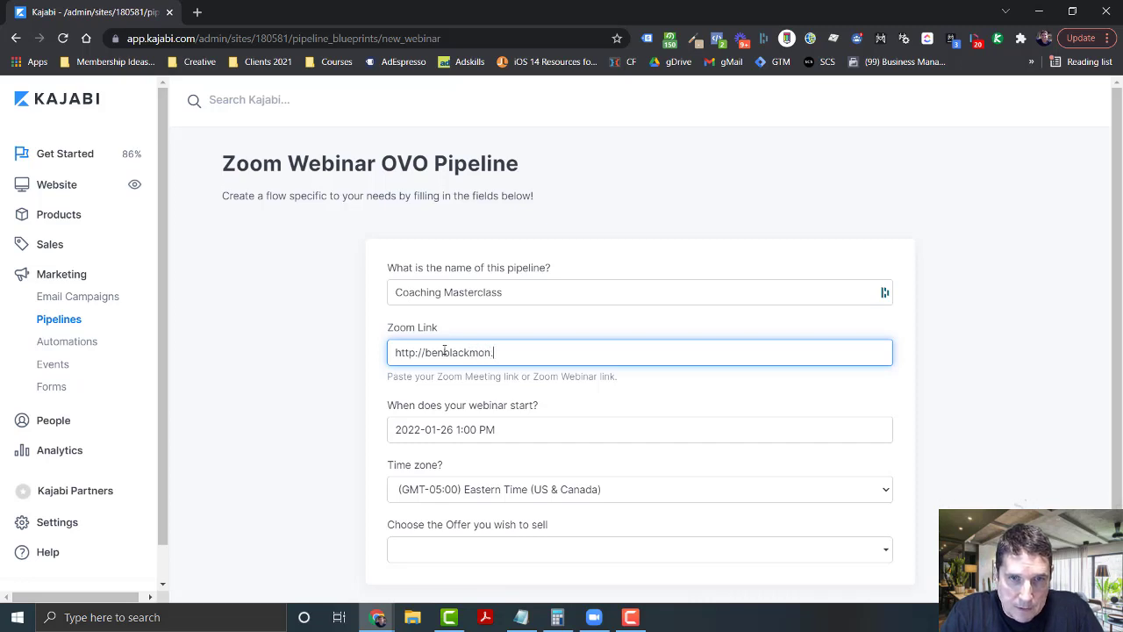
pyautogui.write('com/ta')
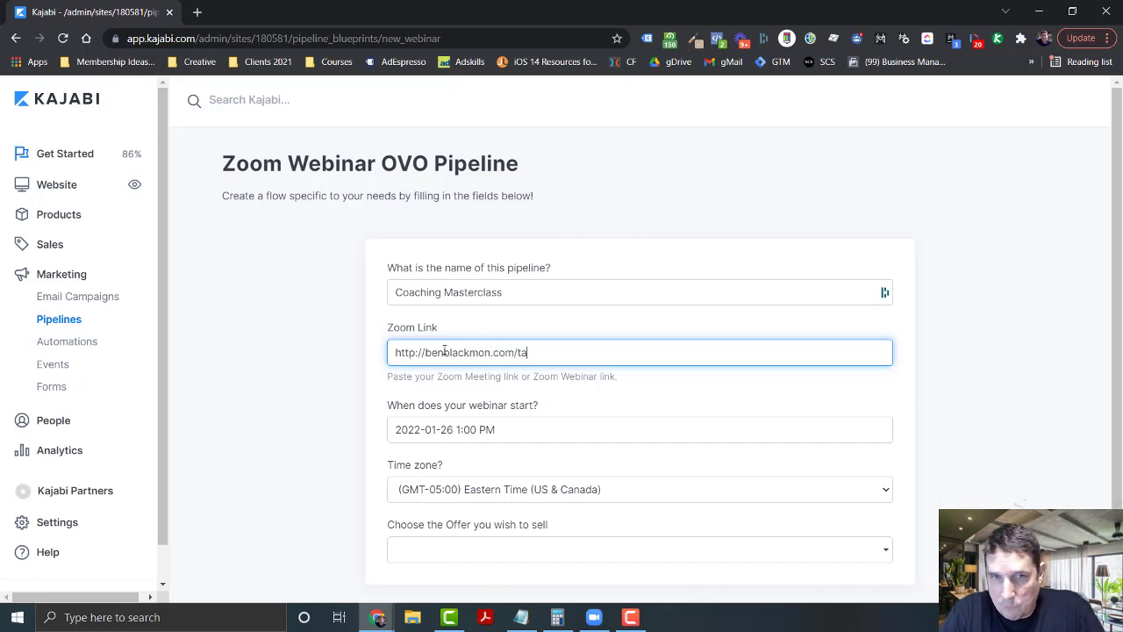
pyautogui.press('BackSpace')
pyautogui.press('BackSpace')
pyautogui.write('live')
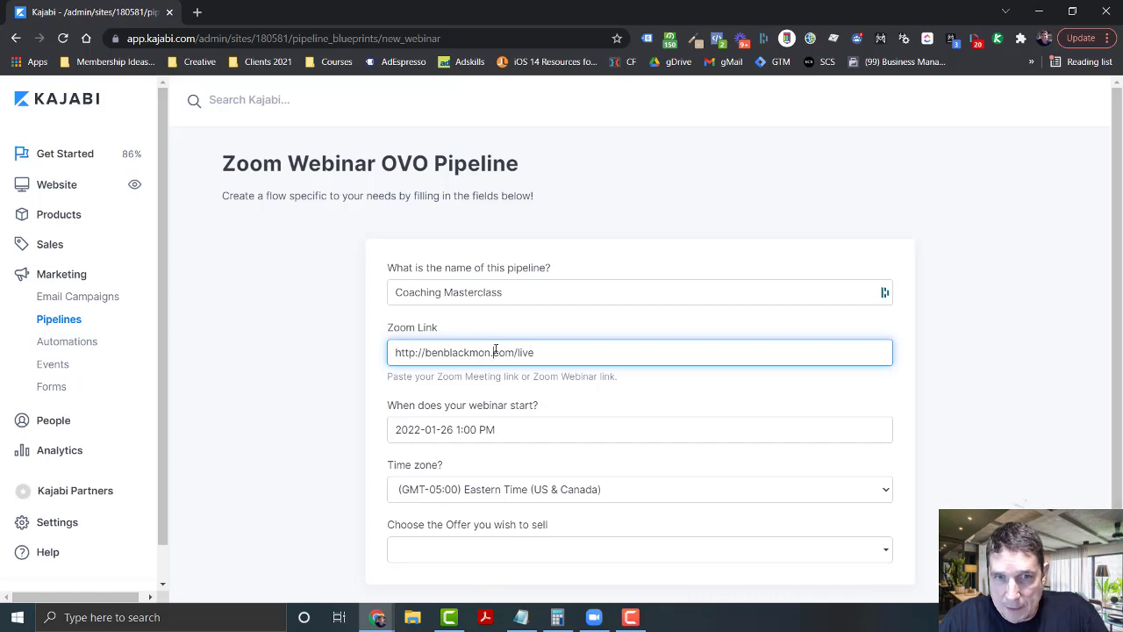
# Set the webinar start date to January 1, 2022, leaving the offer unselected.
pyautogui.scroll(-1, 476, 351)
pyautogui.click(479, 377)
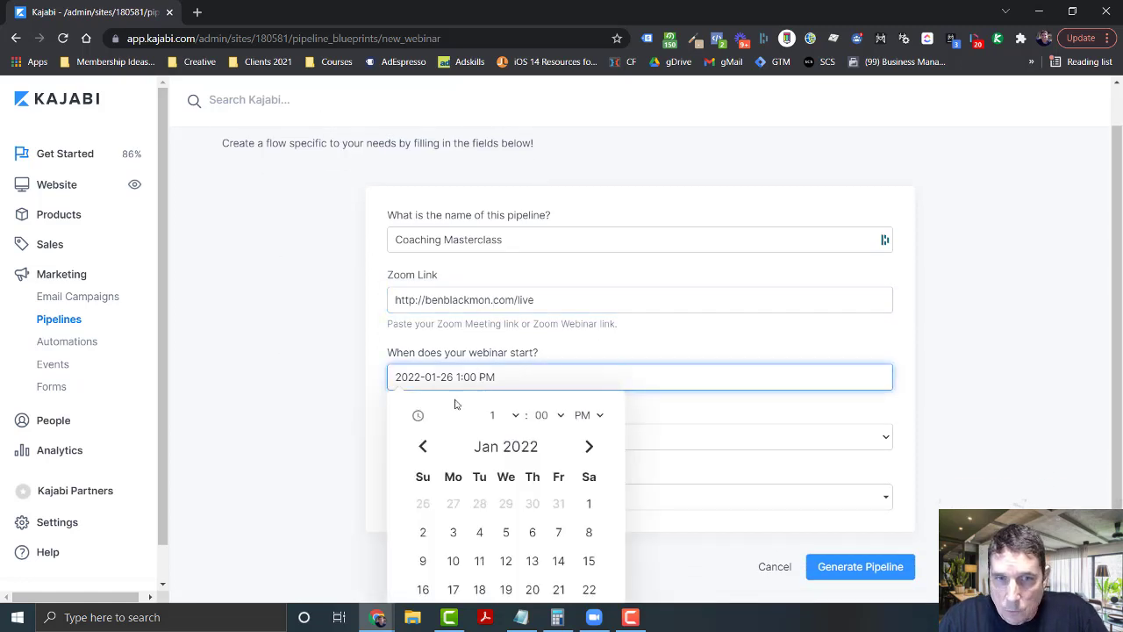
pyautogui.scroll(-1, 377, 418)
pyautogui.click(588, 430)
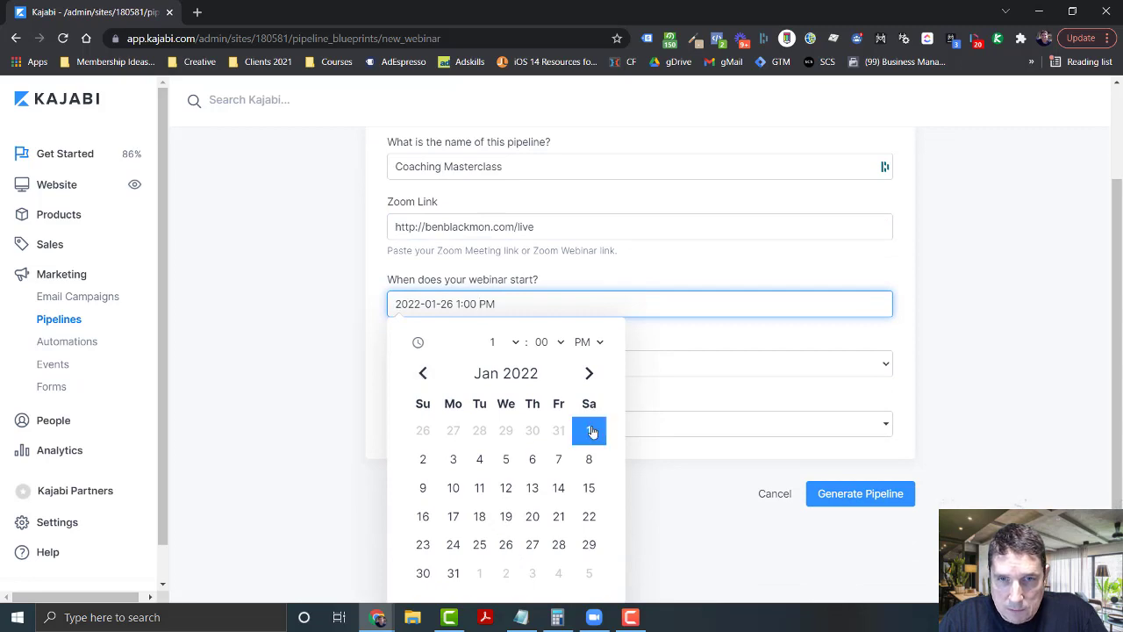
pyautogui.click(667, 340)
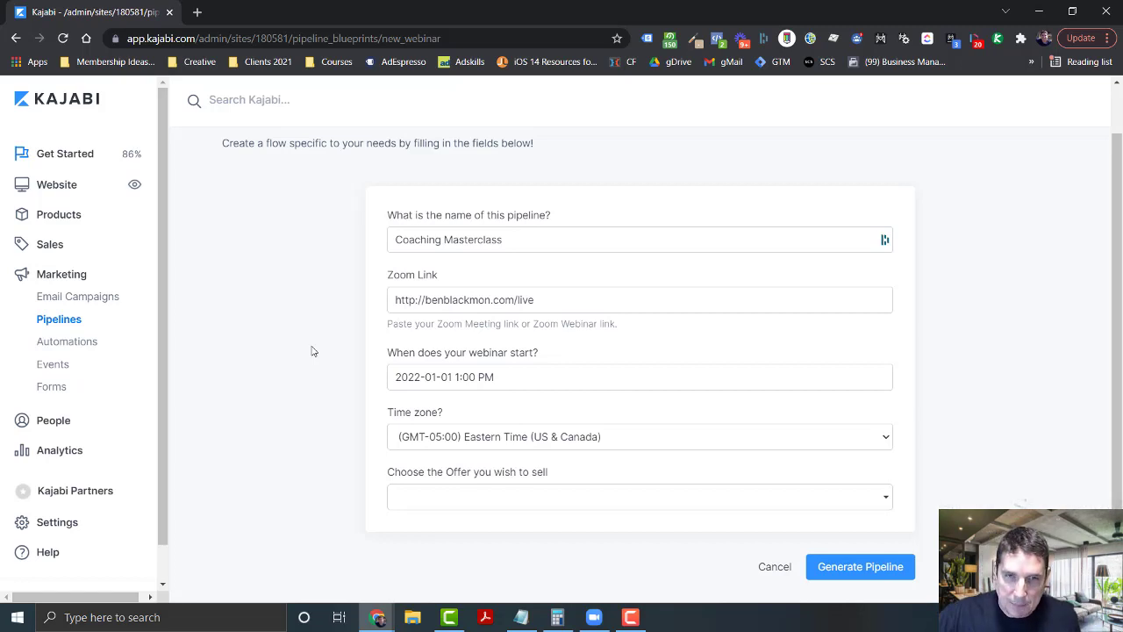
pyautogui.click(578, 496)
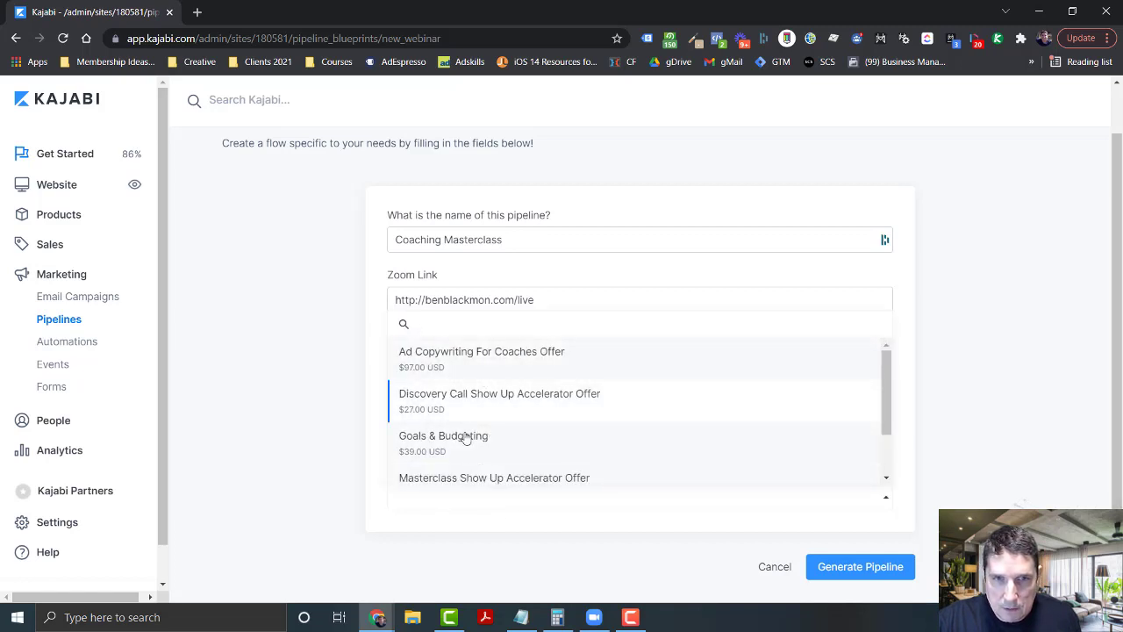
pyautogui.click(289, 385)
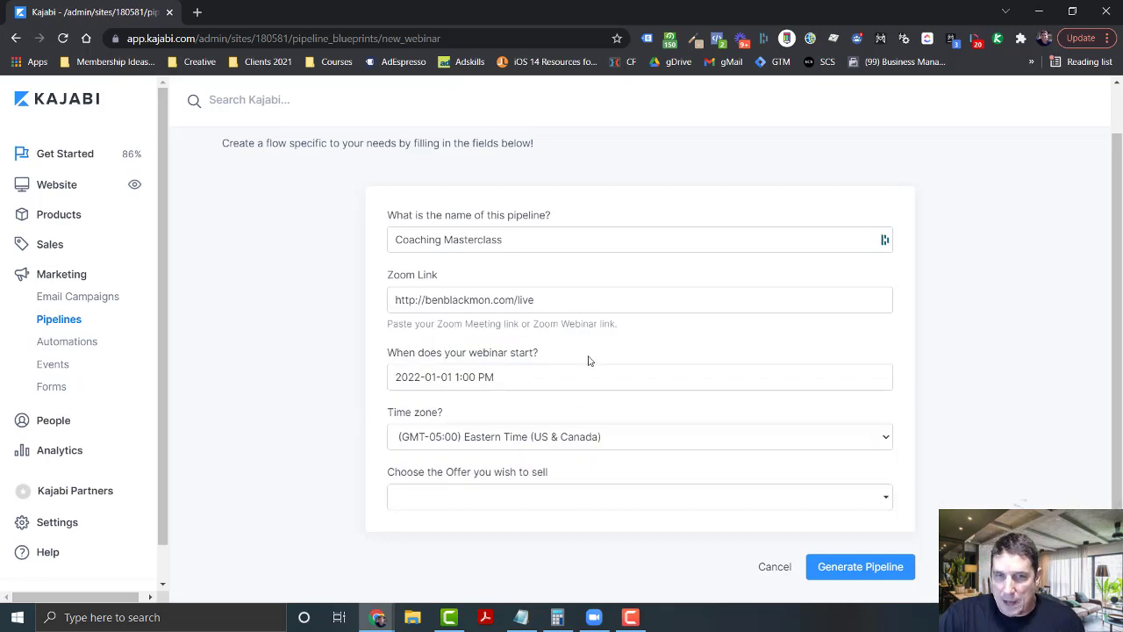
pyautogui.click(851, 568)
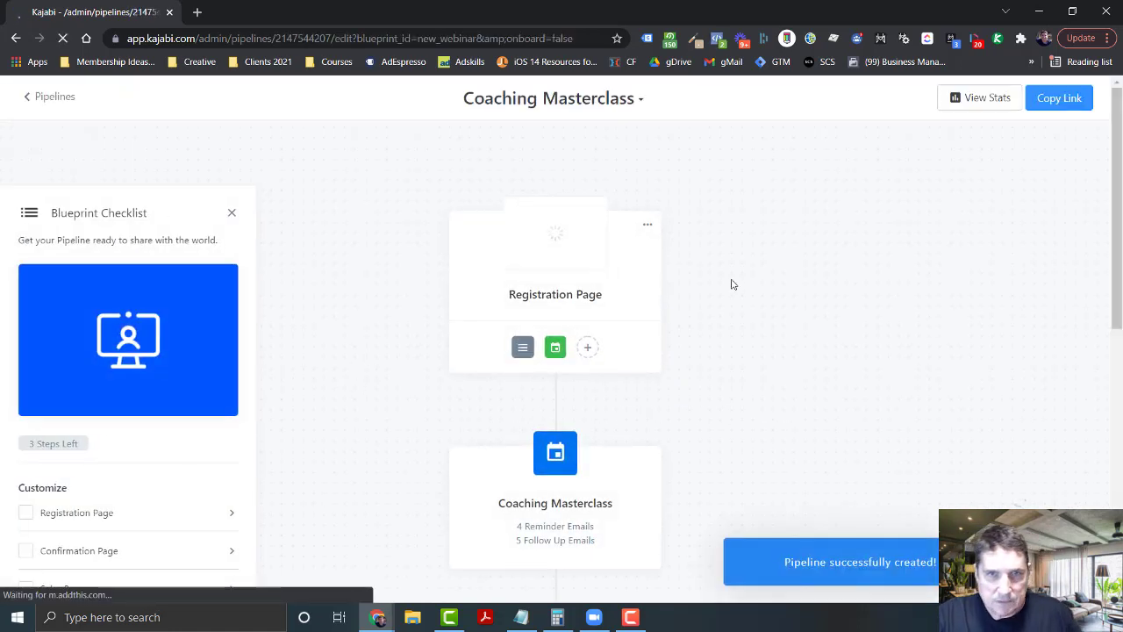
pyautogui.moveTo(459, 293)
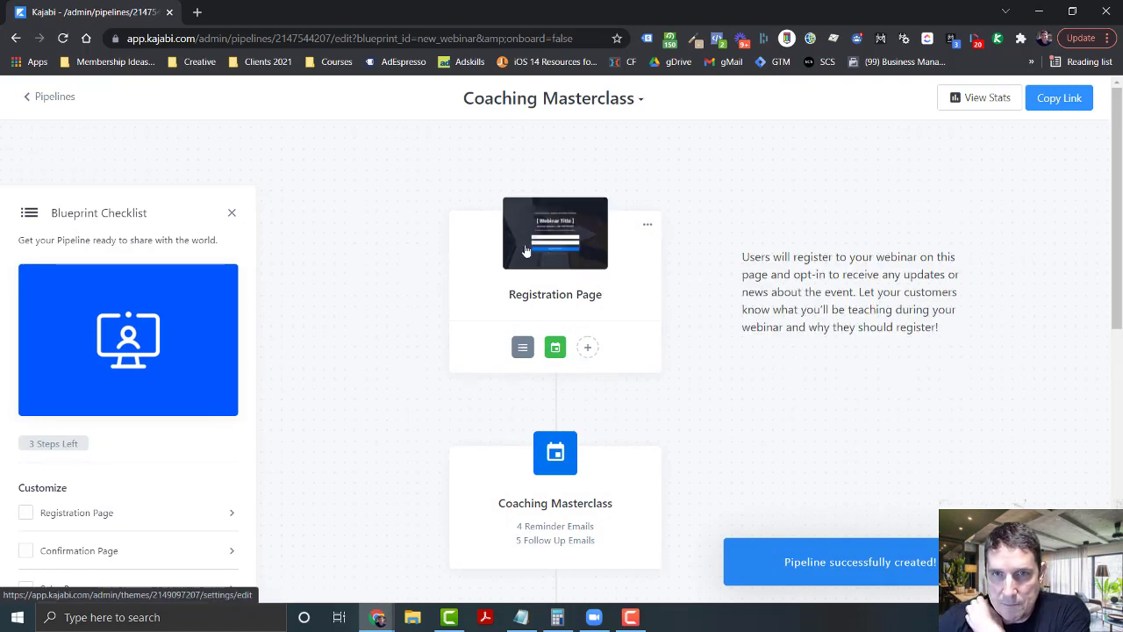
pyautogui.scroll(-3, 505, 267)
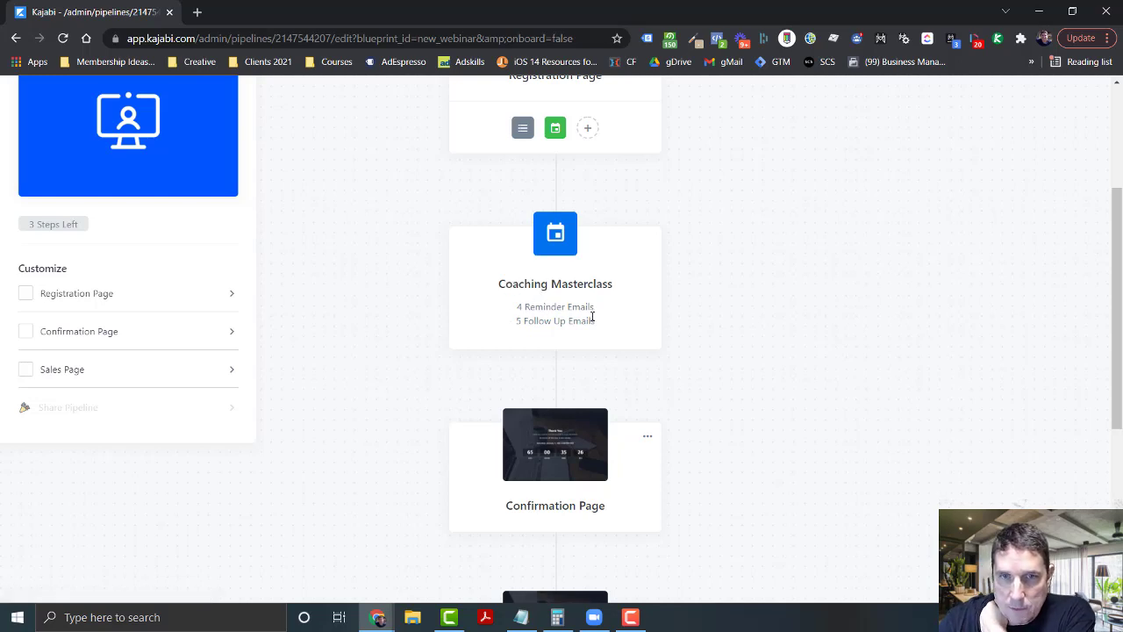
pyautogui.scroll(-2, 504, 307)
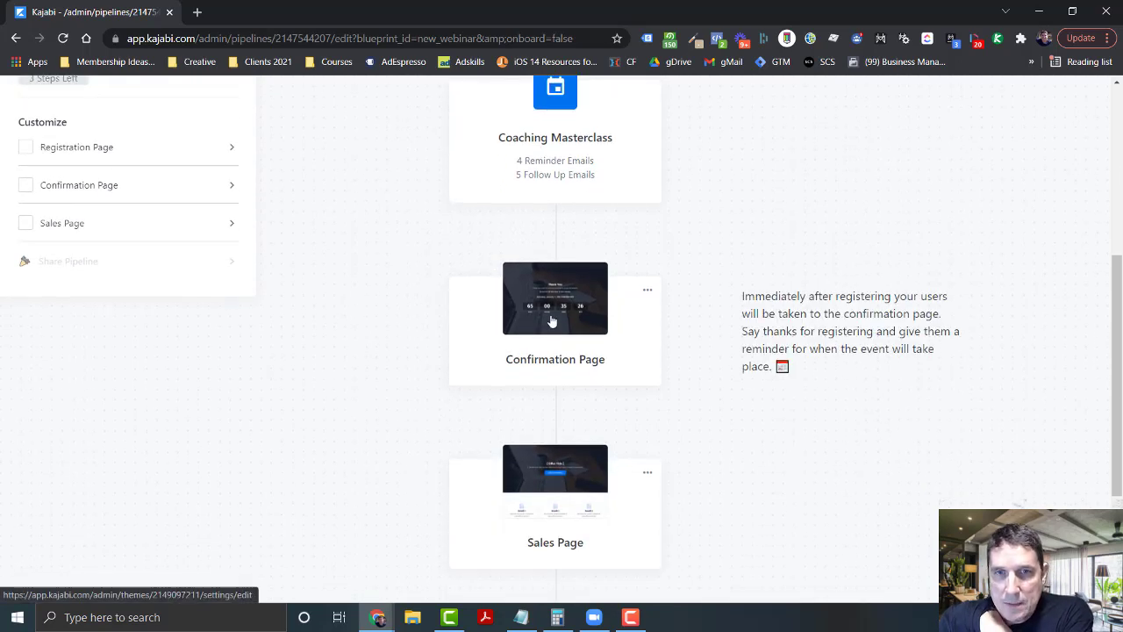
pyautogui.scroll(5, 546, 321)
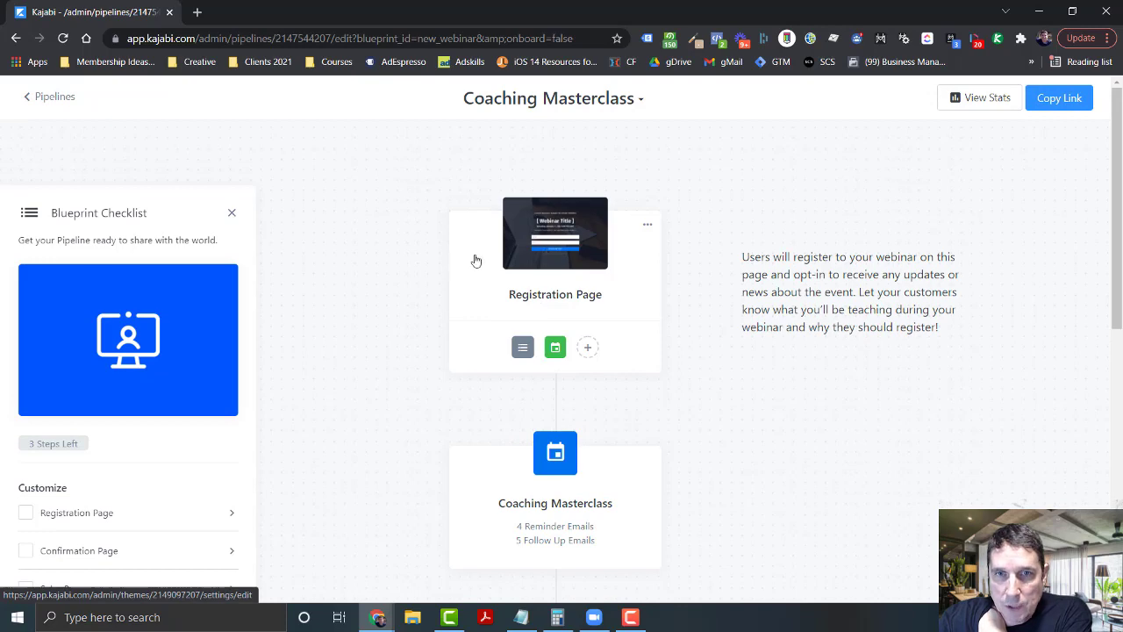
pyautogui.scroll(-2, 459, 272)
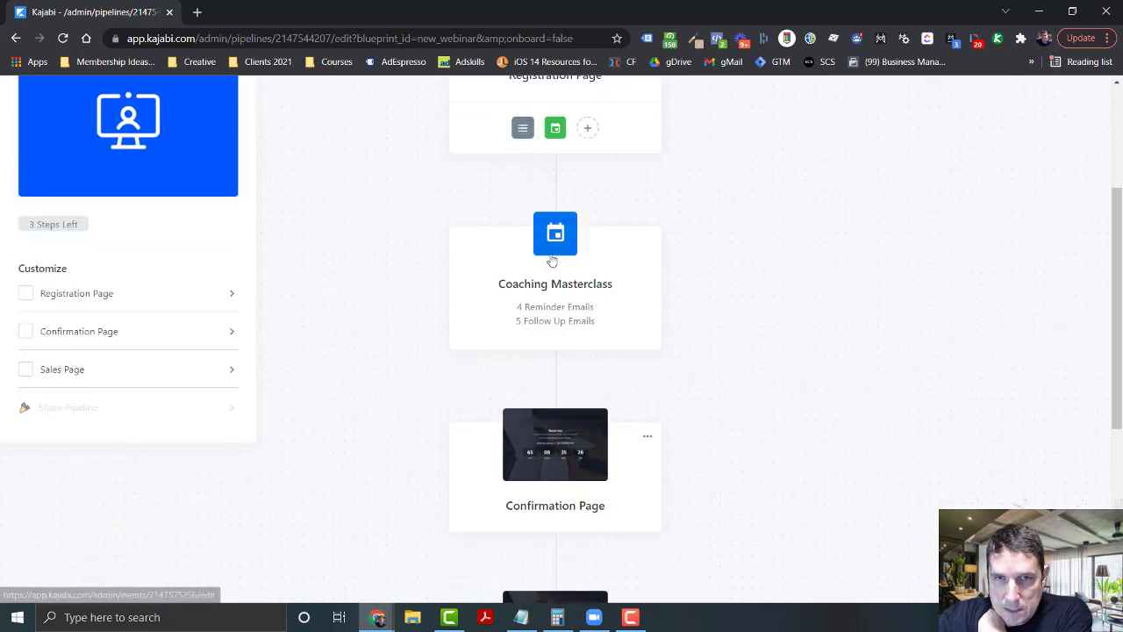
pyautogui.scroll(-1, 552, 255)
pyautogui.moveTo(550, 304)
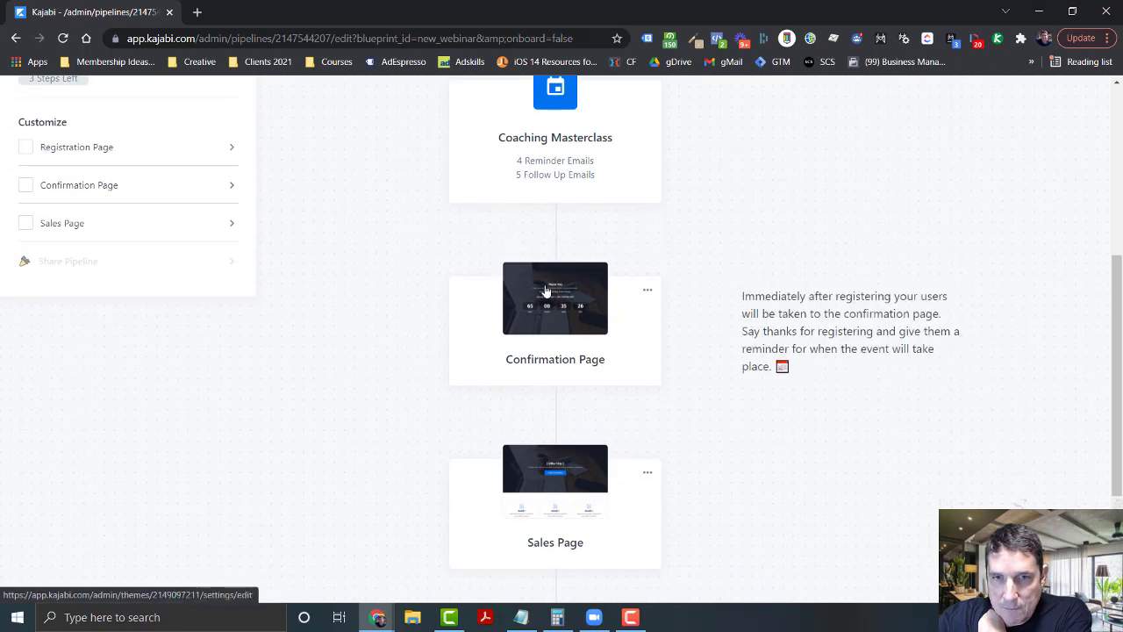
pyautogui.scroll(-1, 545, 287)
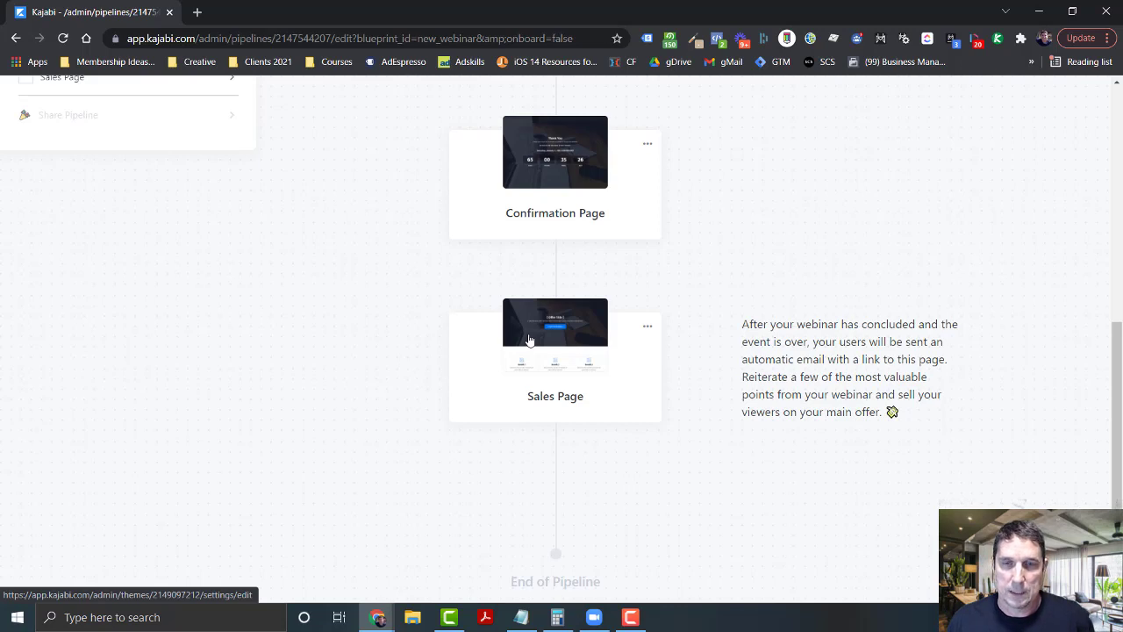
pyautogui.scroll(5, 529, 340)
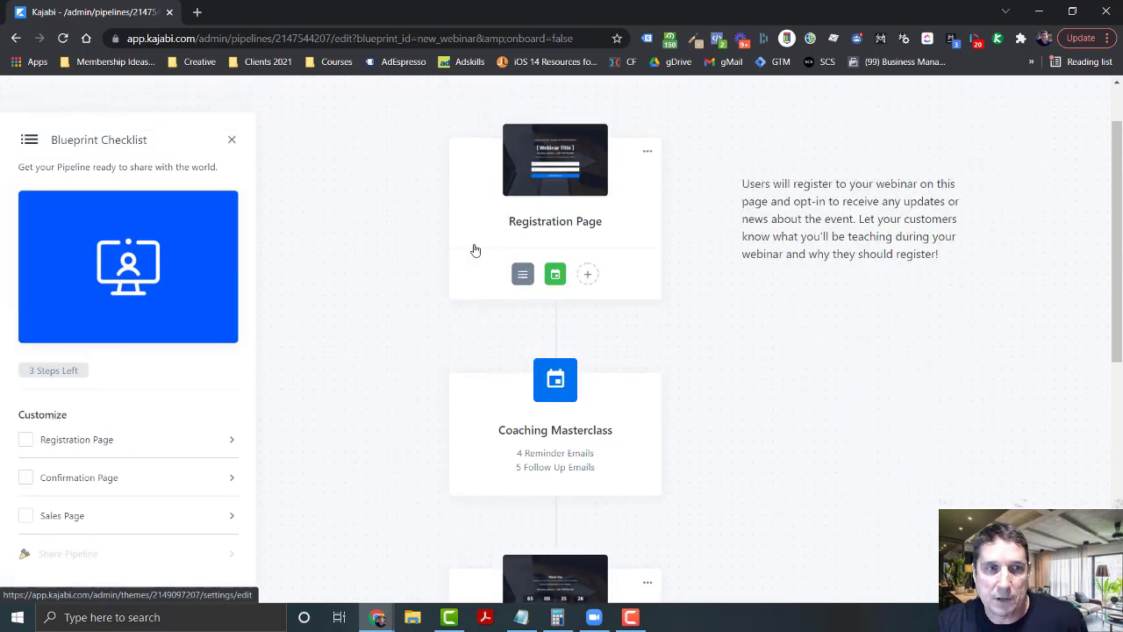
pyautogui.scroll(1, 436, 243)
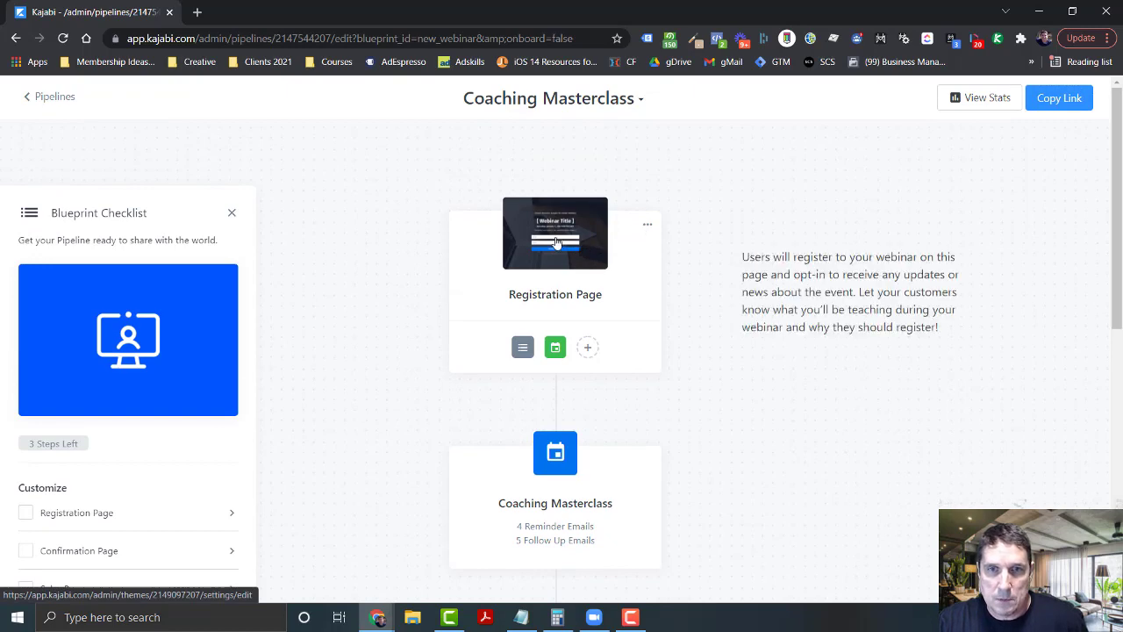
# Open the Registration Page in the page builder and scroll through its placeholder content.
pyautogui.click(556, 243)
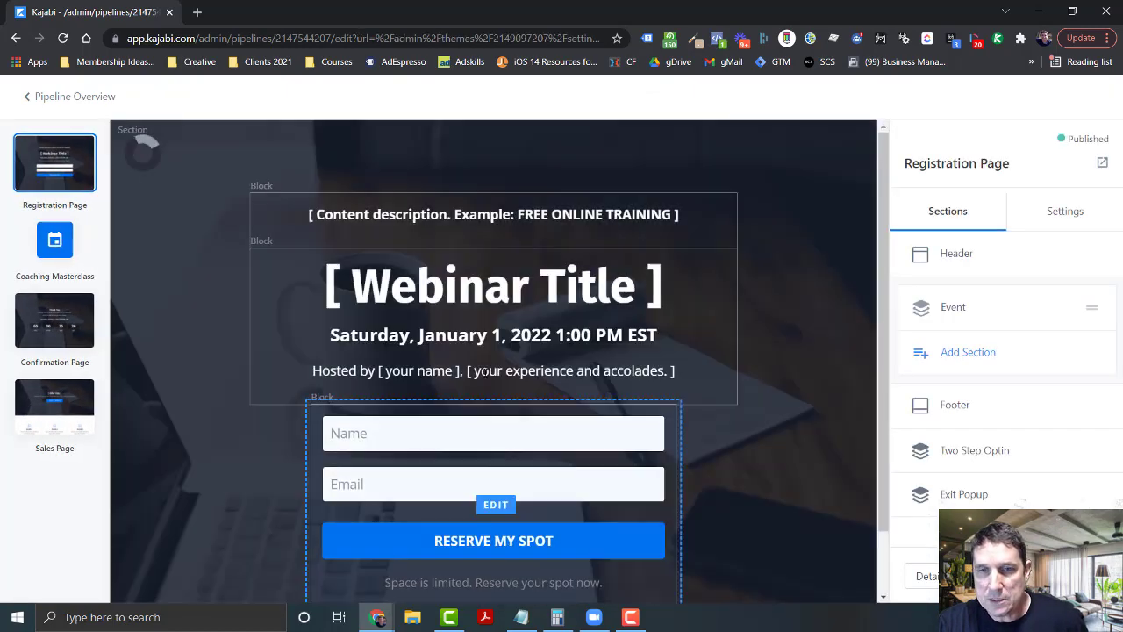
pyautogui.scroll(-1, 477, 321)
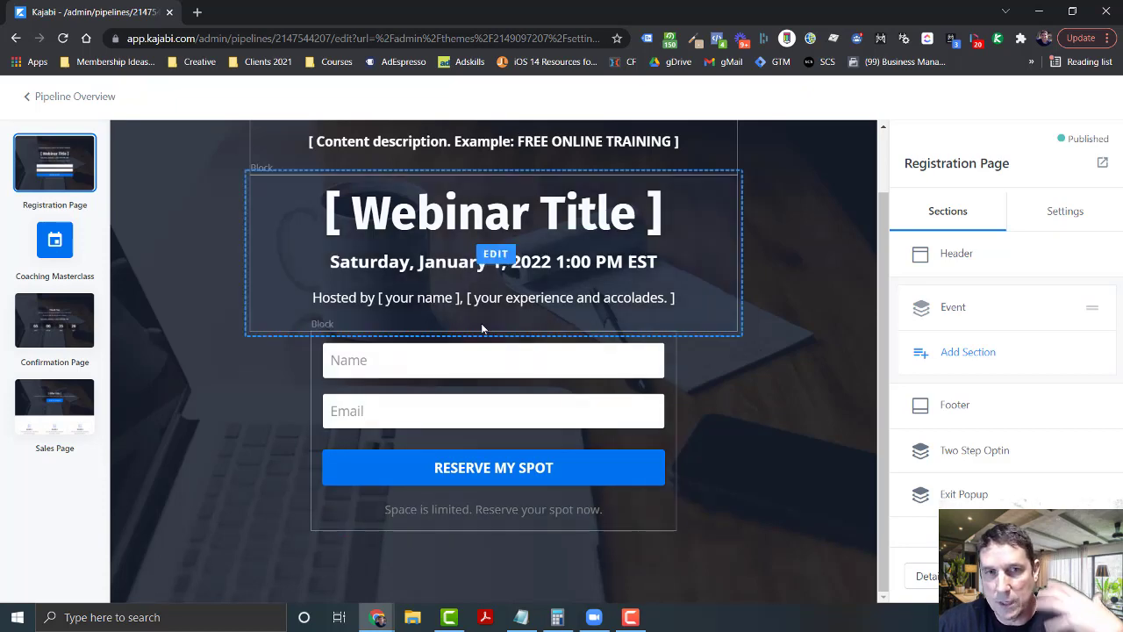
pyautogui.scroll(2, 482, 329)
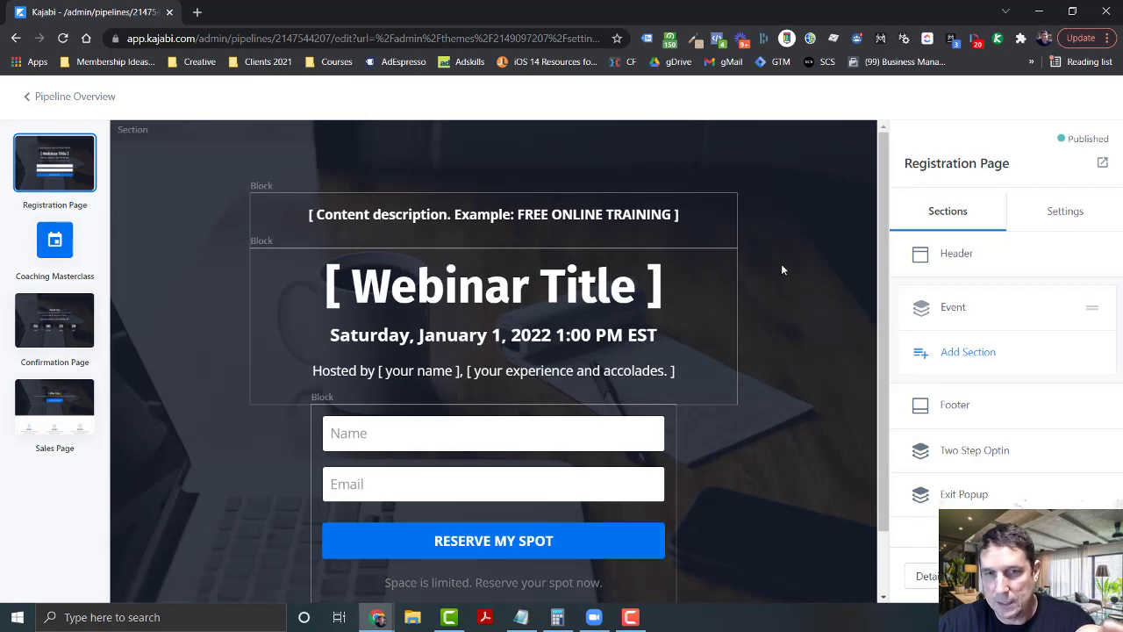
pyautogui.scroll(-1, 662, 397)
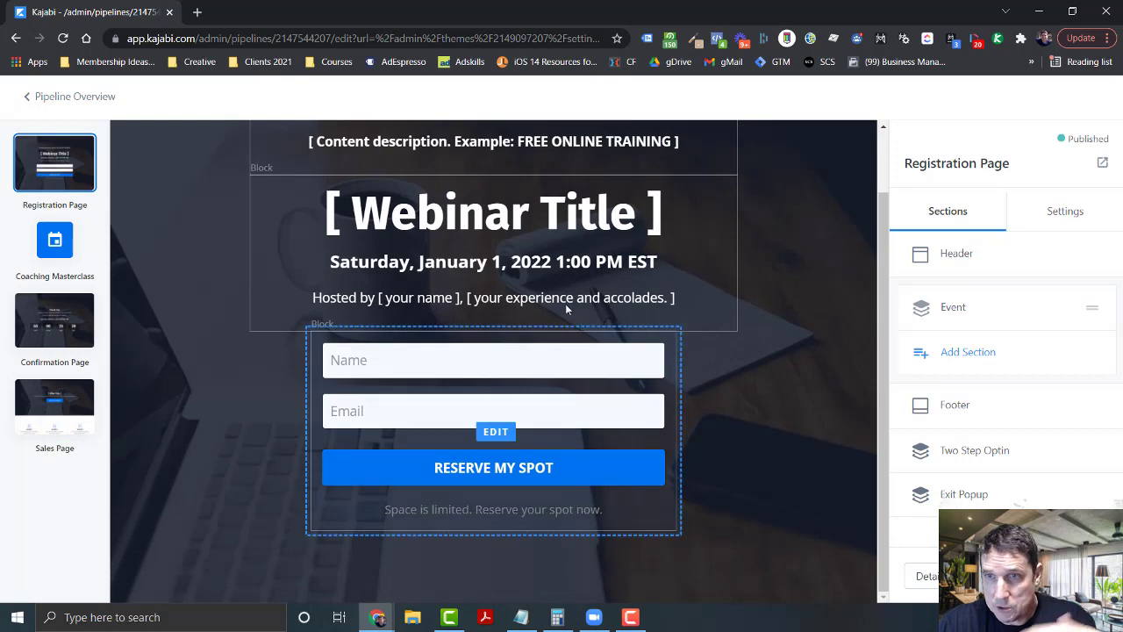
# Open the Coaching Masterclass event and scroll its Event Actions list to Email #1.
pyautogui.click(62, 250)
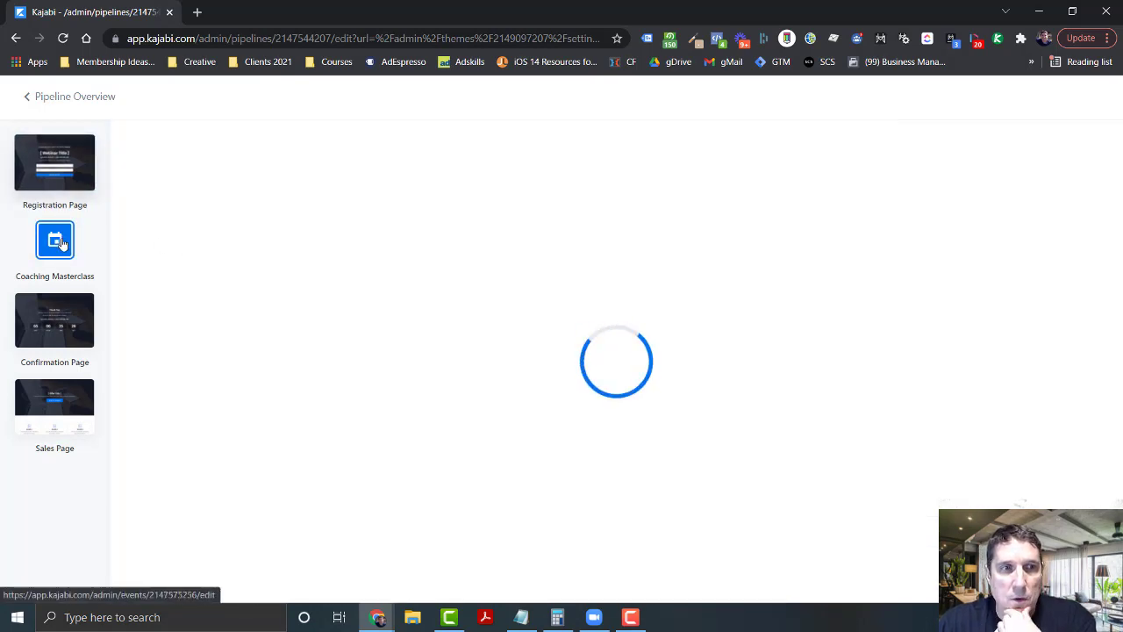
pyautogui.scroll(-1, 368, 237)
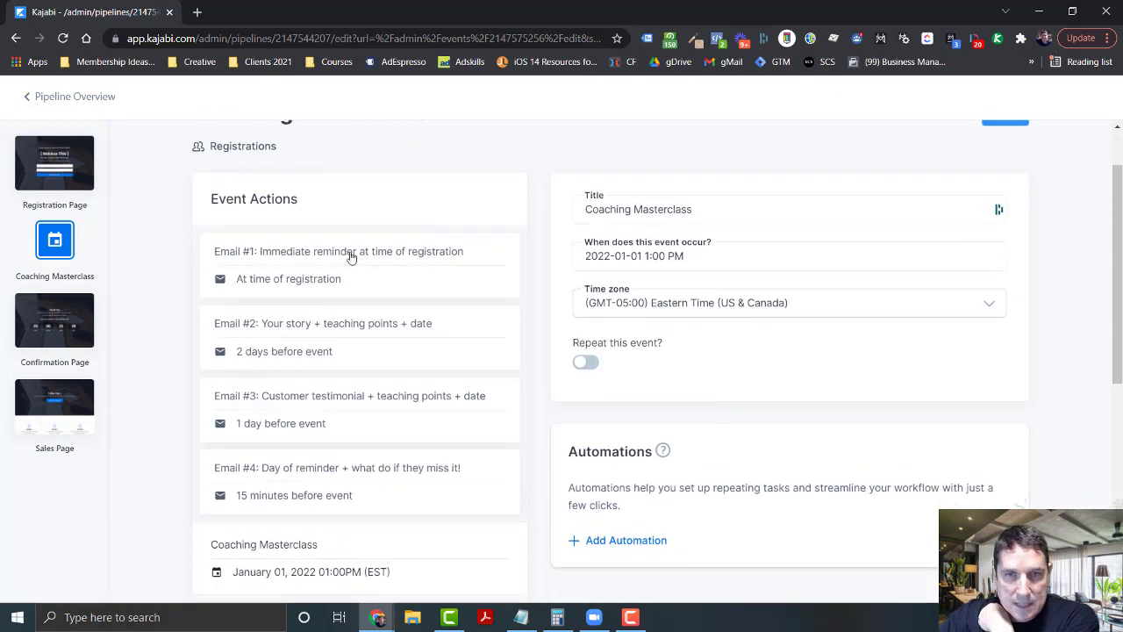
pyautogui.scroll(-1, 255, 206)
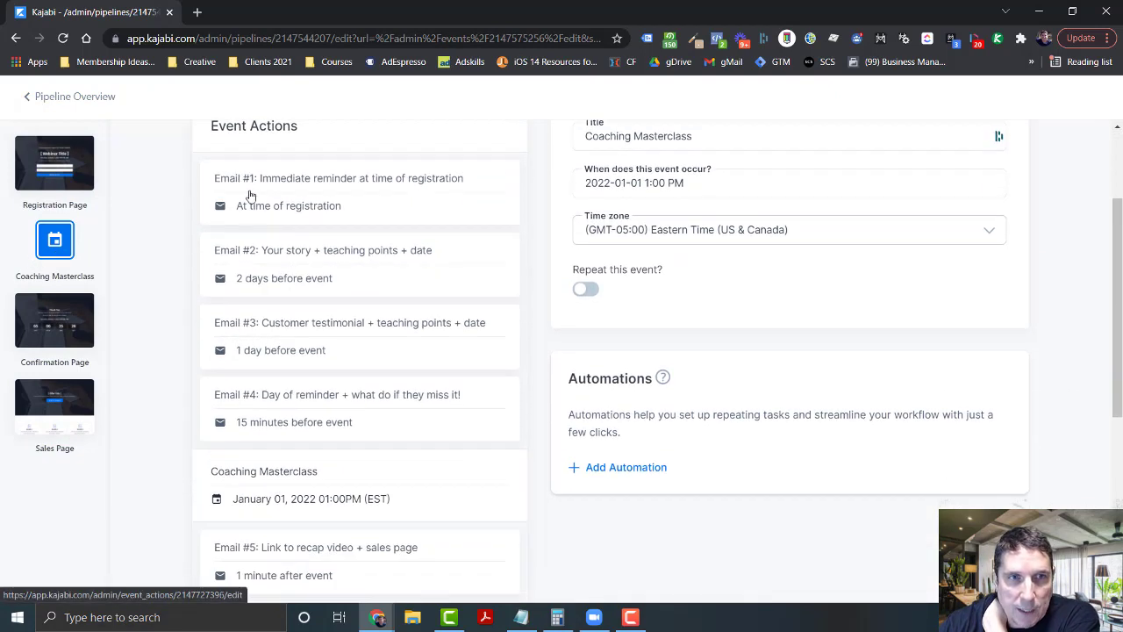
pyautogui.scroll(-1, 269, 397)
pyautogui.scroll(-4, 268, 396)
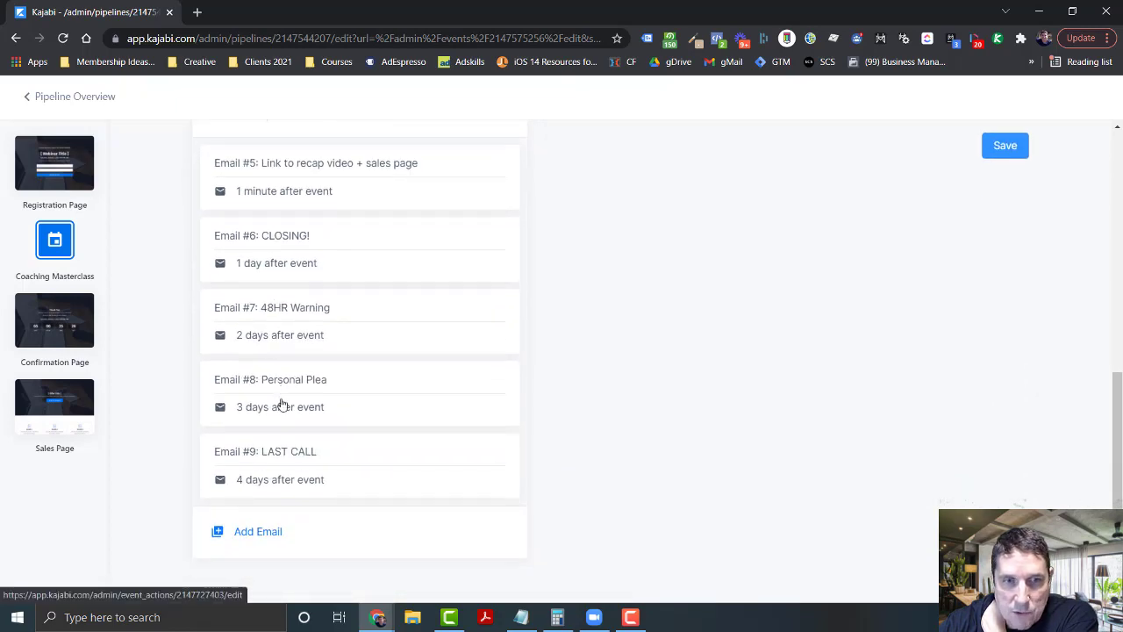
pyautogui.scroll(2, 298, 350)
pyautogui.scroll(5, 295, 327)
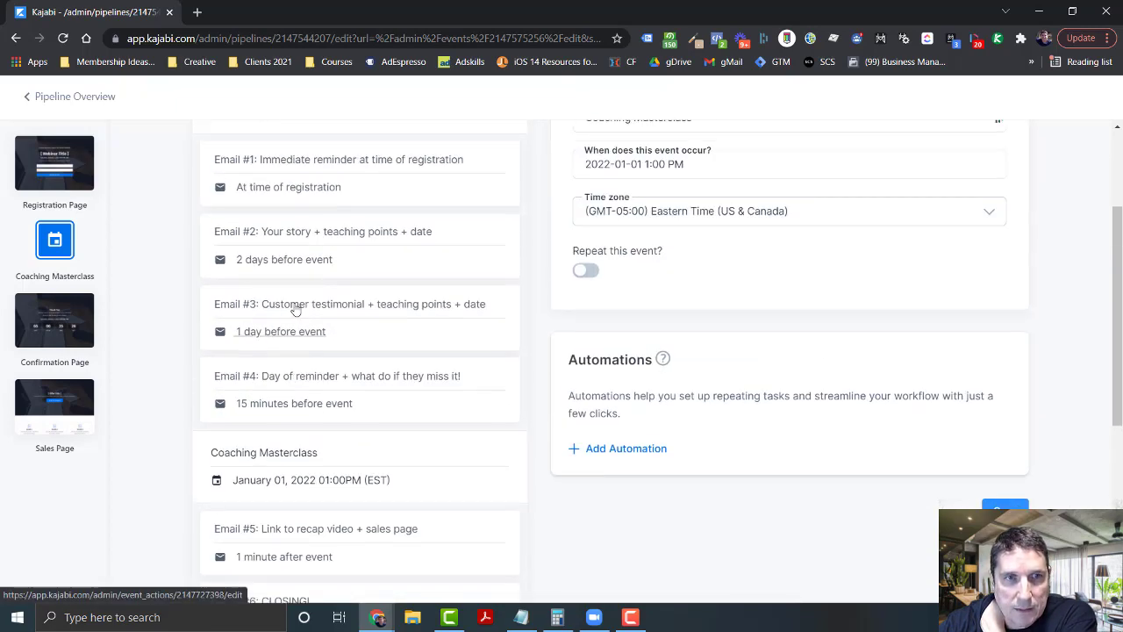
# Open Email #1 and move the body's subject wording into the Subject field: 'Thanks, your spot is saved!'.
pyautogui.click(289, 315)
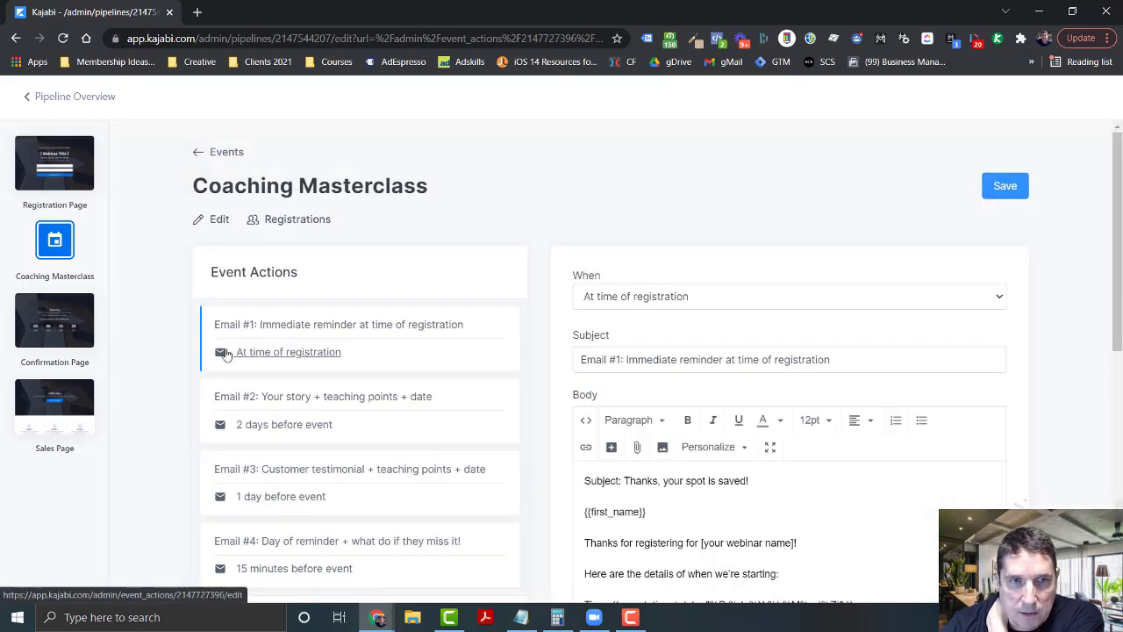
pyautogui.scroll(-2, 713, 340)
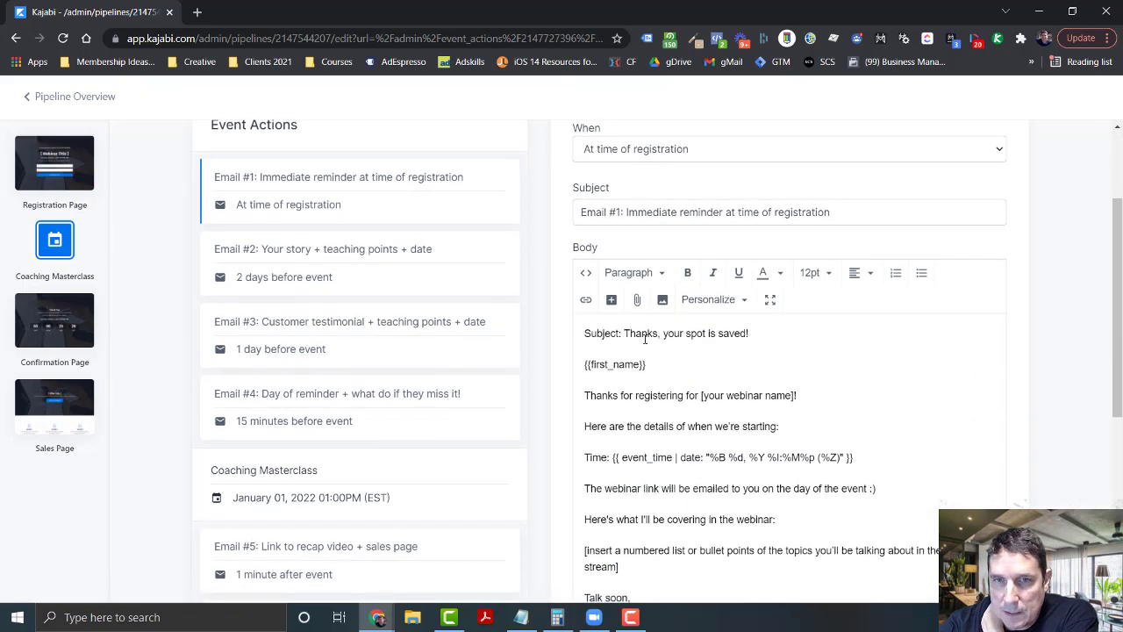
pyautogui.scroll(-1, 614, 298)
pyautogui.moveTo(586, 260); pyautogui.dragTo(757, 265)
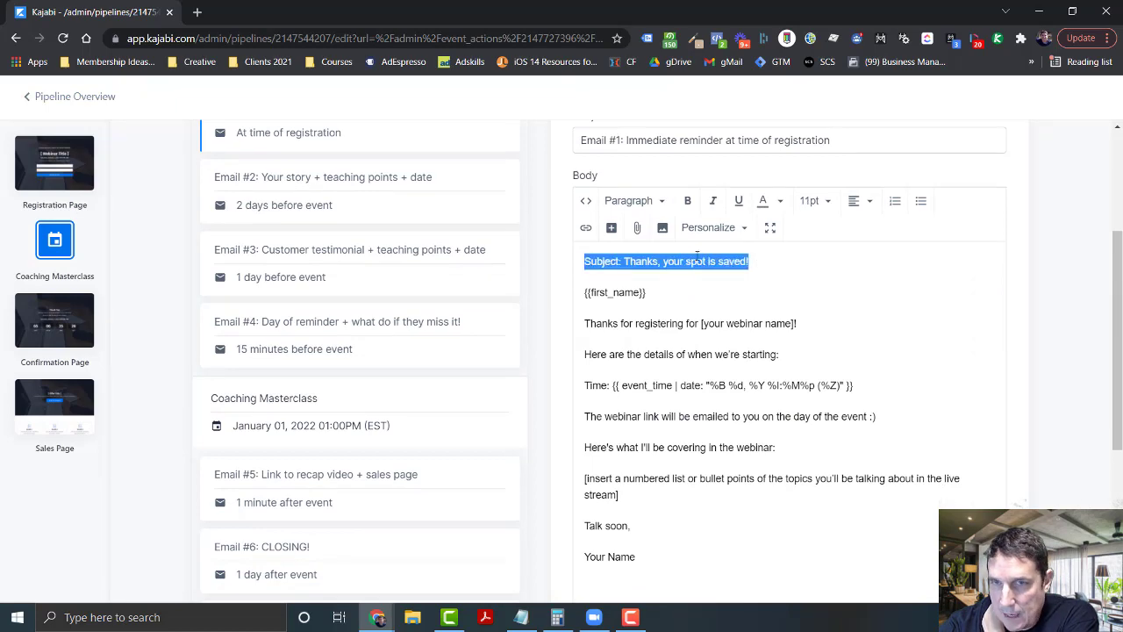
pyautogui.scroll(2, 614, 272)
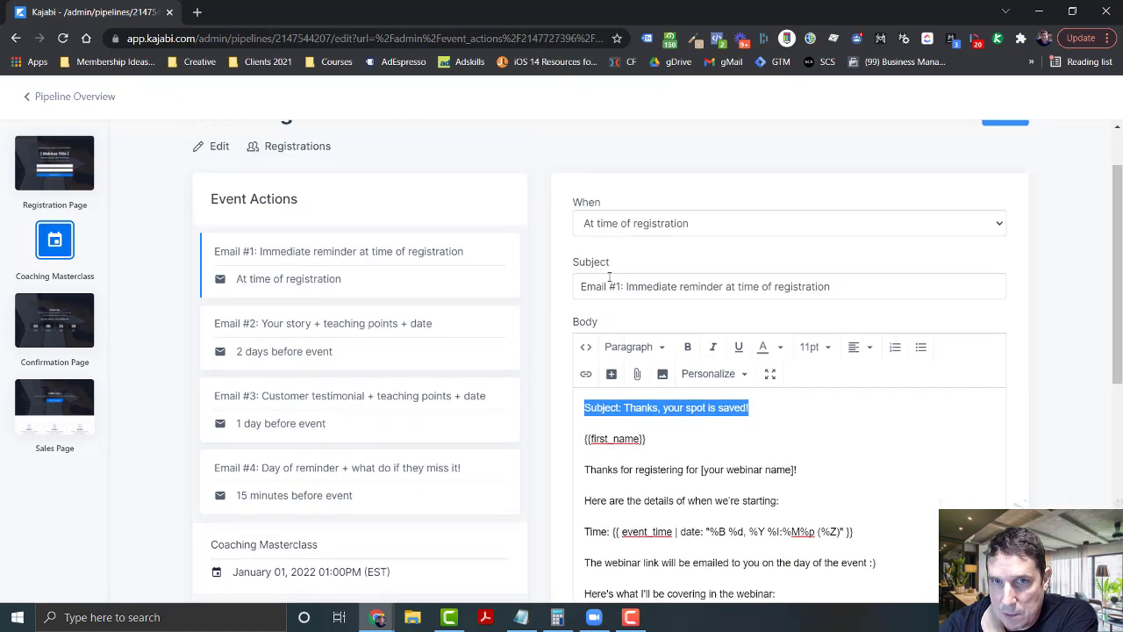
pyautogui.moveTo(581, 286); pyautogui.dragTo(830, 286)
pyautogui.scroll(-1, 748, 349)
pyautogui.moveTo(747, 335); pyautogui.dragTo(612, 334)
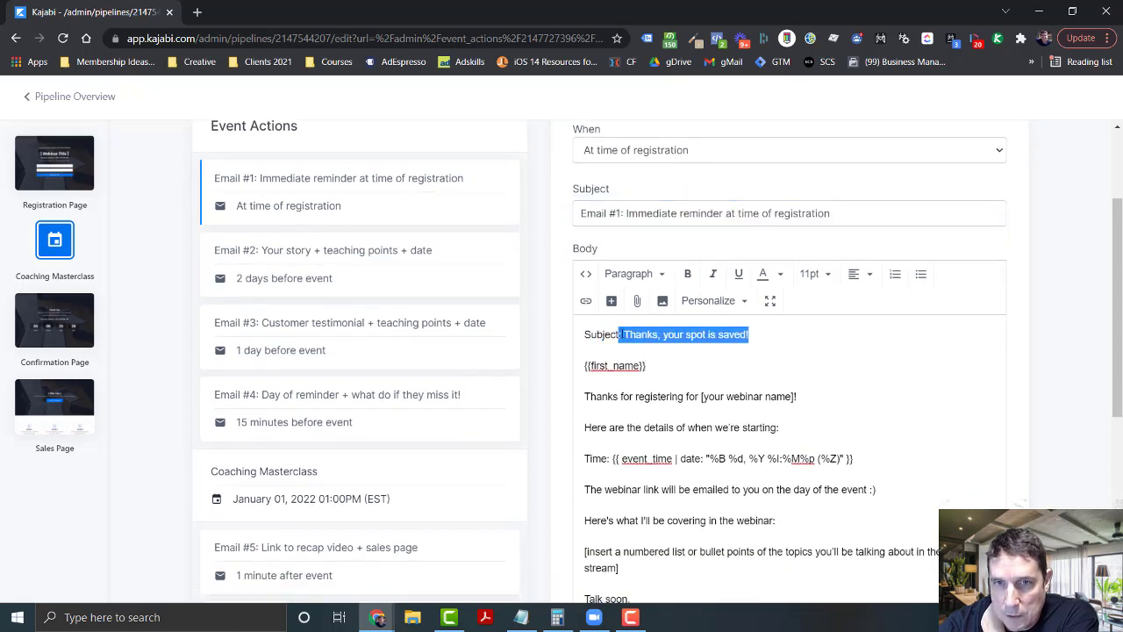
pyautogui.hotkey('ctrl', 'x')
pyautogui.tripleClick(680, 214)
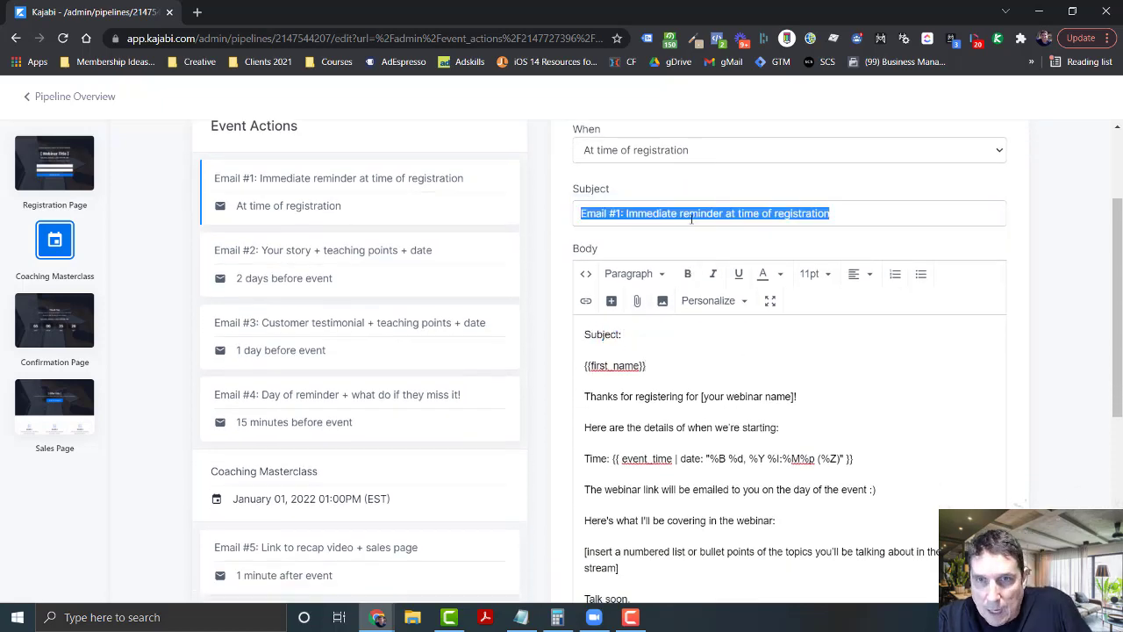
pyautogui.hotkey('ctrl', 'v')
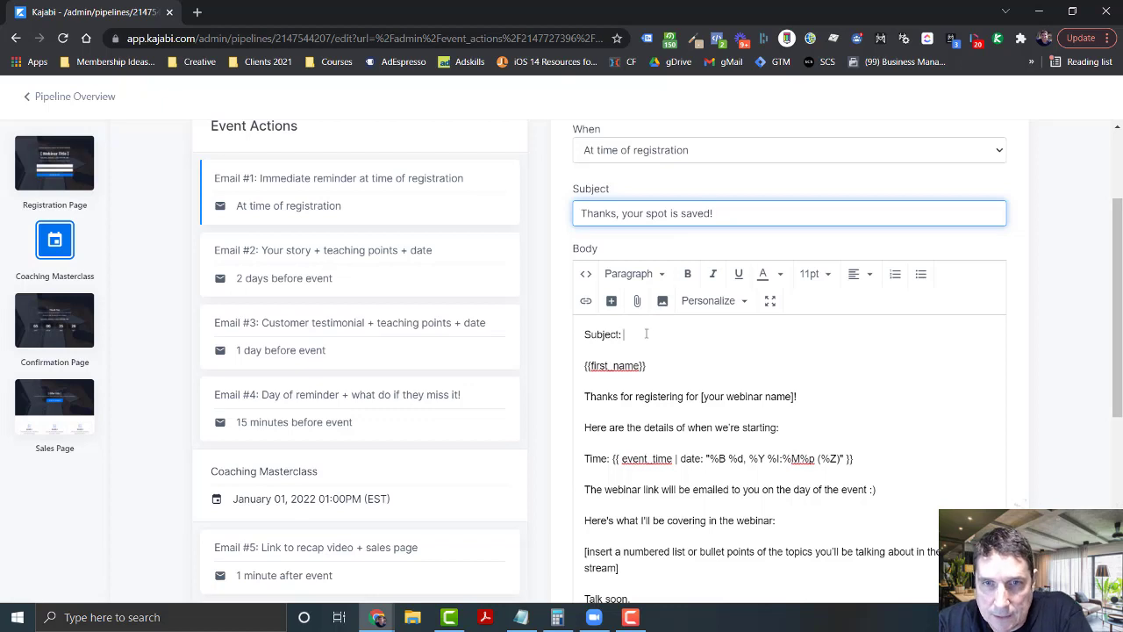
# Delete the leftover 'Subject:' line from the body and review the time and topics placeholders.
pyautogui.moveTo(639, 333); pyautogui.dragTo(580, 332)
pyautogui.press('Delete')
pyautogui.press('Delete')
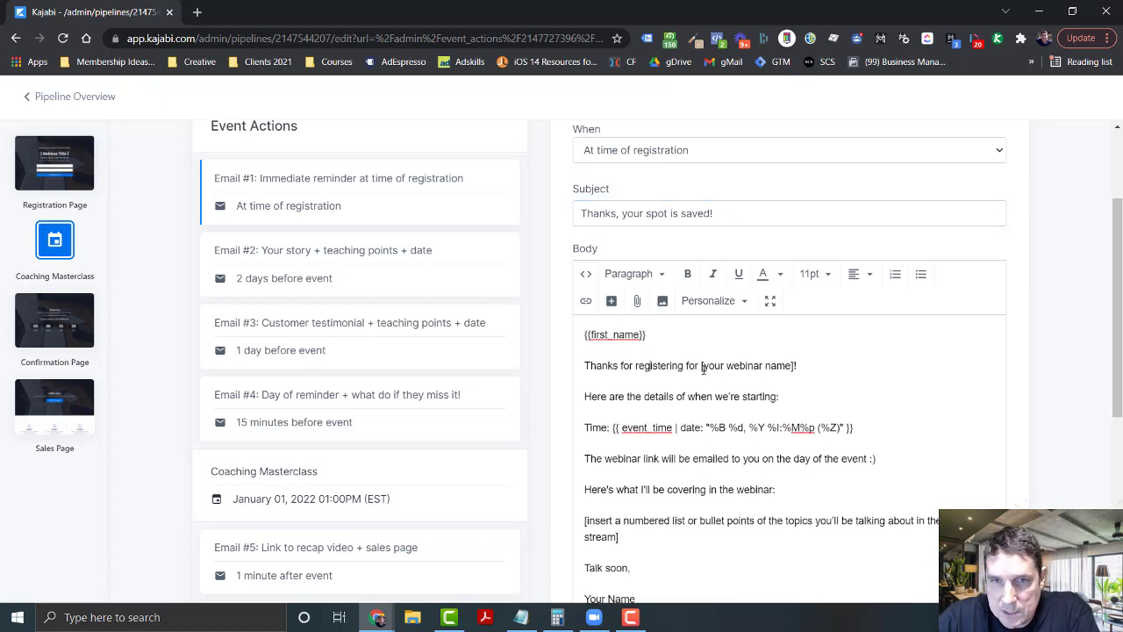
pyautogui.moveTo(701, 367); pyautogui.dragTo(799, 367)
pyautogui.scroll(-1, 790, 373)
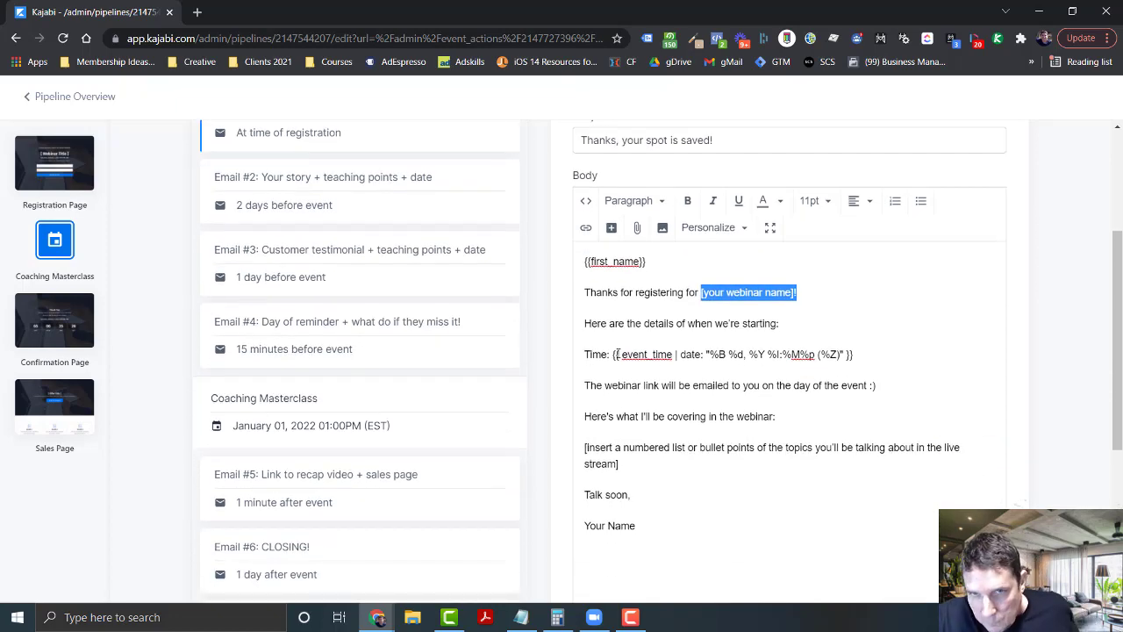
pyautogui.moveTo(612, 354); pyautogui.dragTo(840, 358)
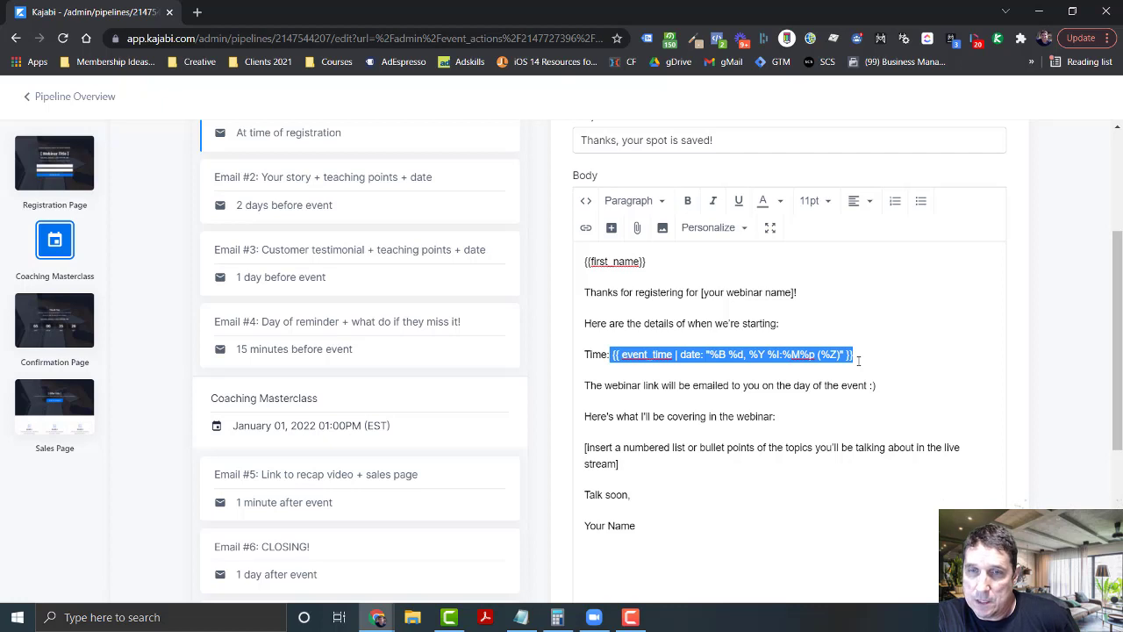
pyautogui.click(834, 353)
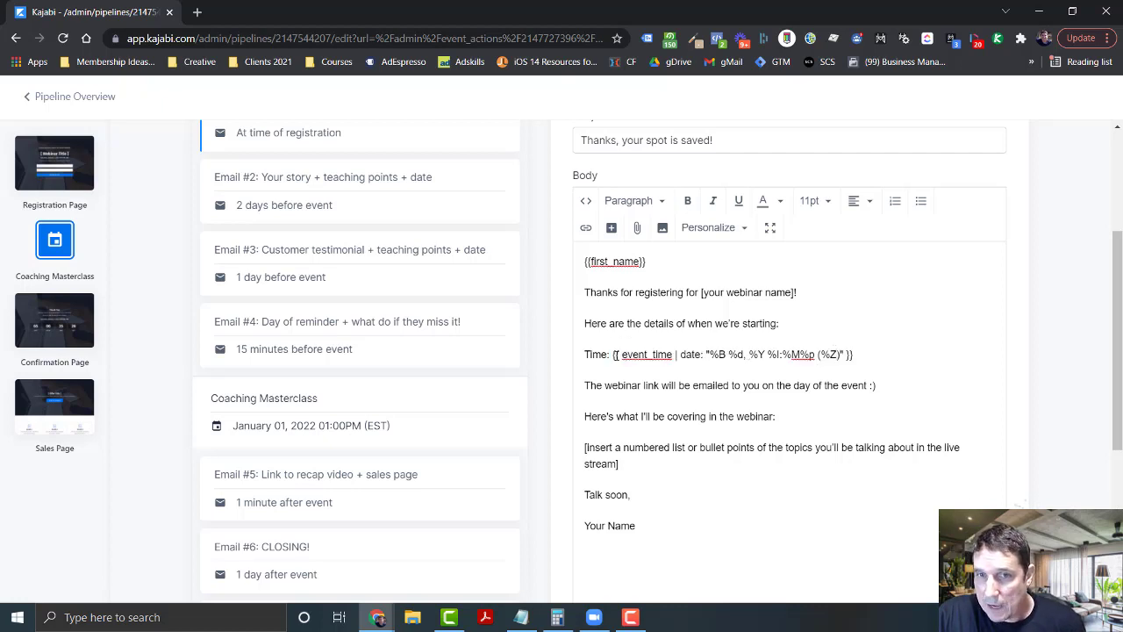
pyautogui.moveTo(612, 354); pyautogui.dragTo(862, 357)
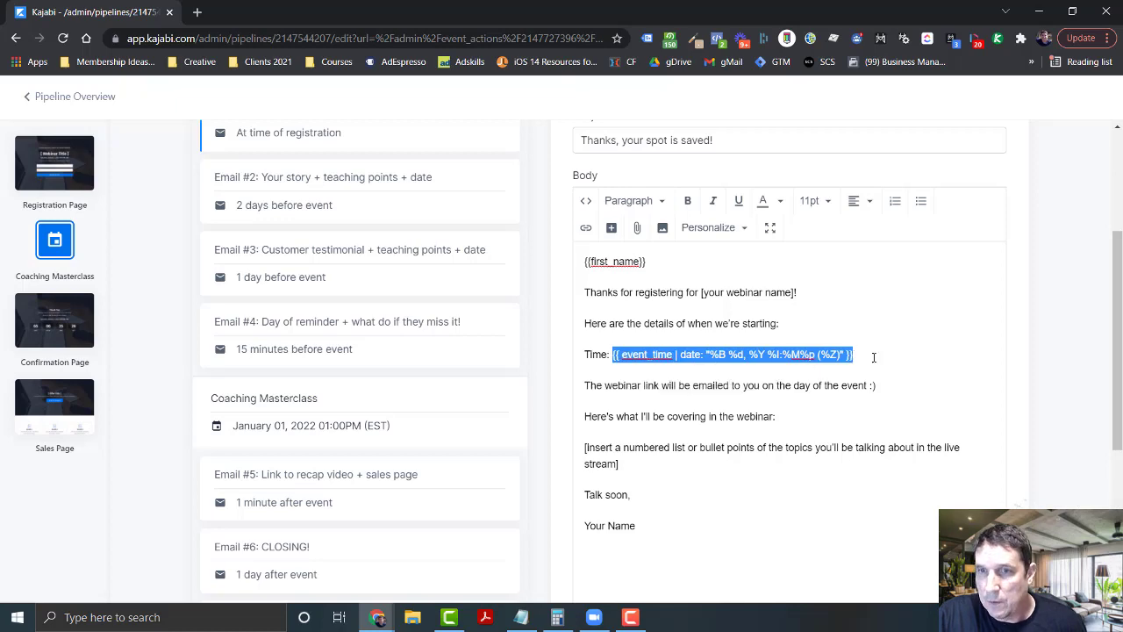
pyautogui.click(874, 357)
pyautogui.scroll(-1, 684, 377)
pyautogui.moveTo(619, 390); pyautogui.dragTo(585, 391)
pyautogui.click(586, 376)
pyautogui.scroll(-2, 682, 469)
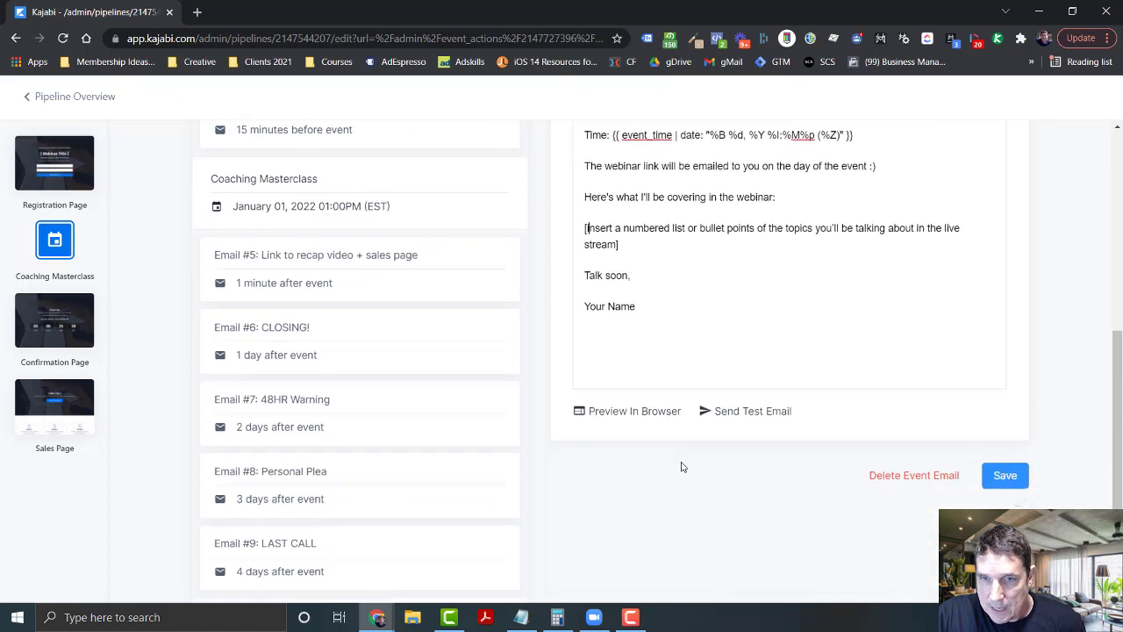
# Save Email #1 and check the event's email list down to 'Email #9: LAST CALL'.
pyautogui.click(1002, 473)
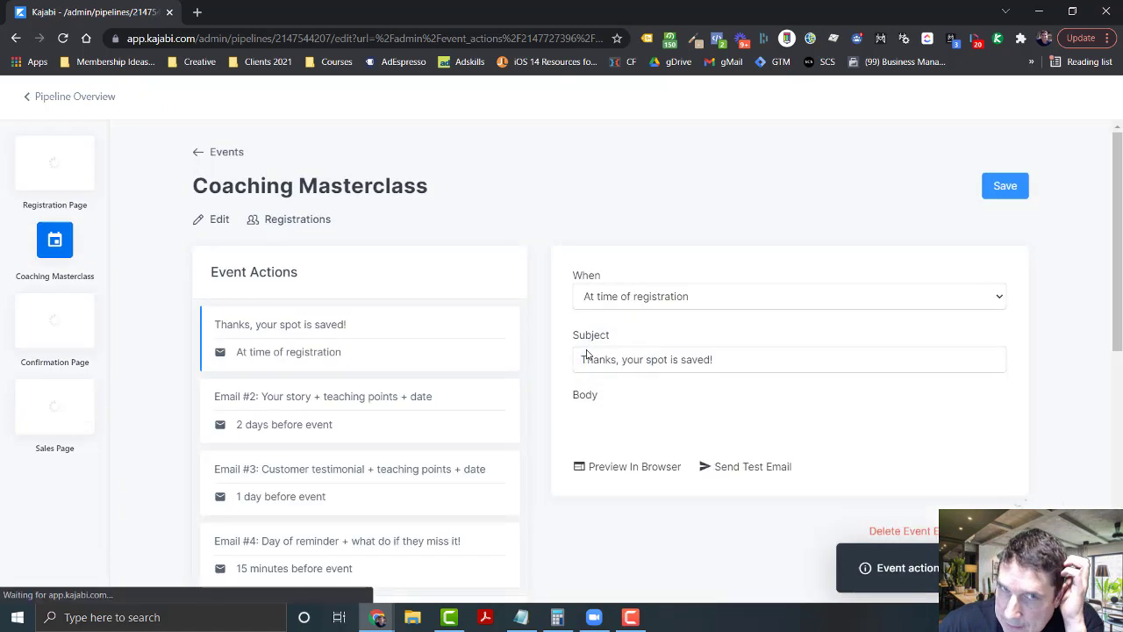
pyautogui.scroll(-2, 478, 197)
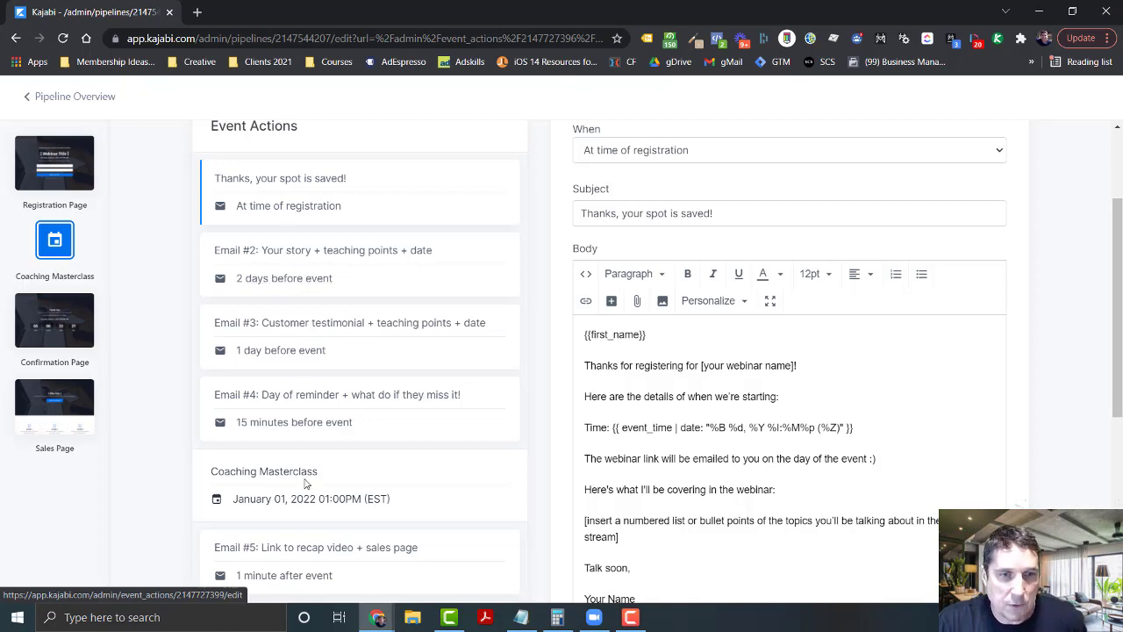
pyautogui.scroll(-1, 368, 441)
pyautogui.scroll(-1, 369, 441)
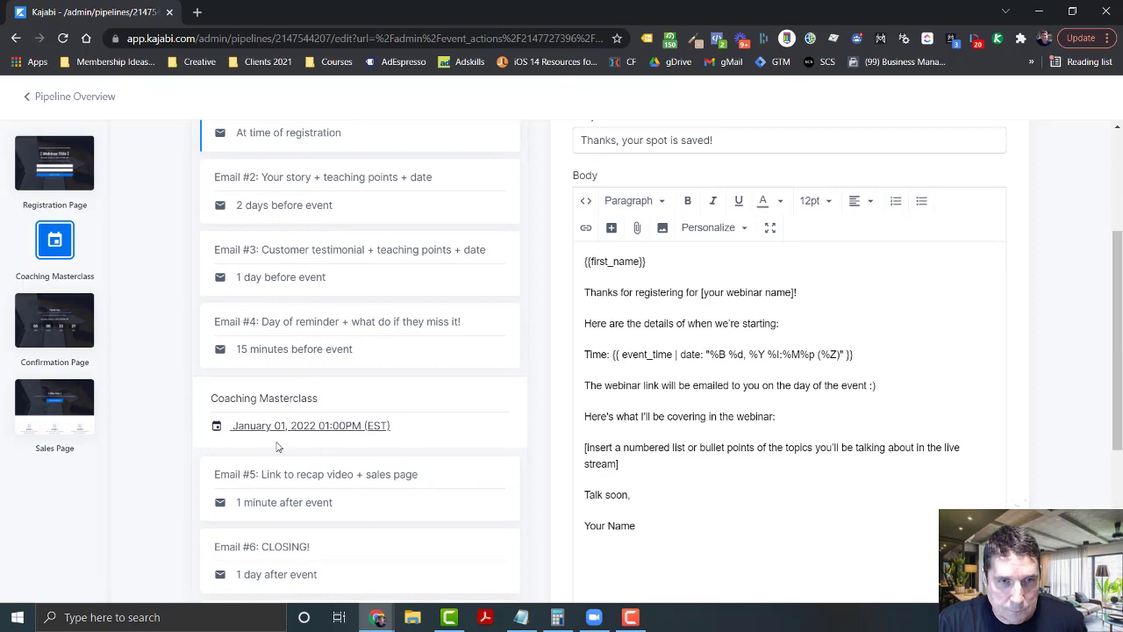
pyautogui.scroll(-1, 268, 449)
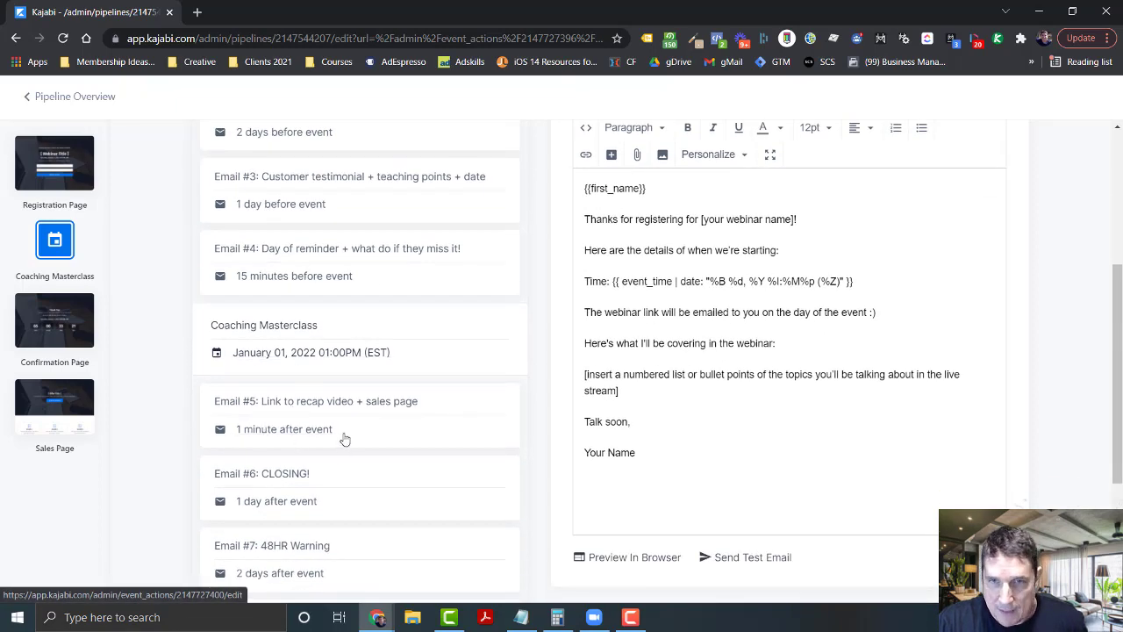
pyautogui.scroll(-2, 345, 425)
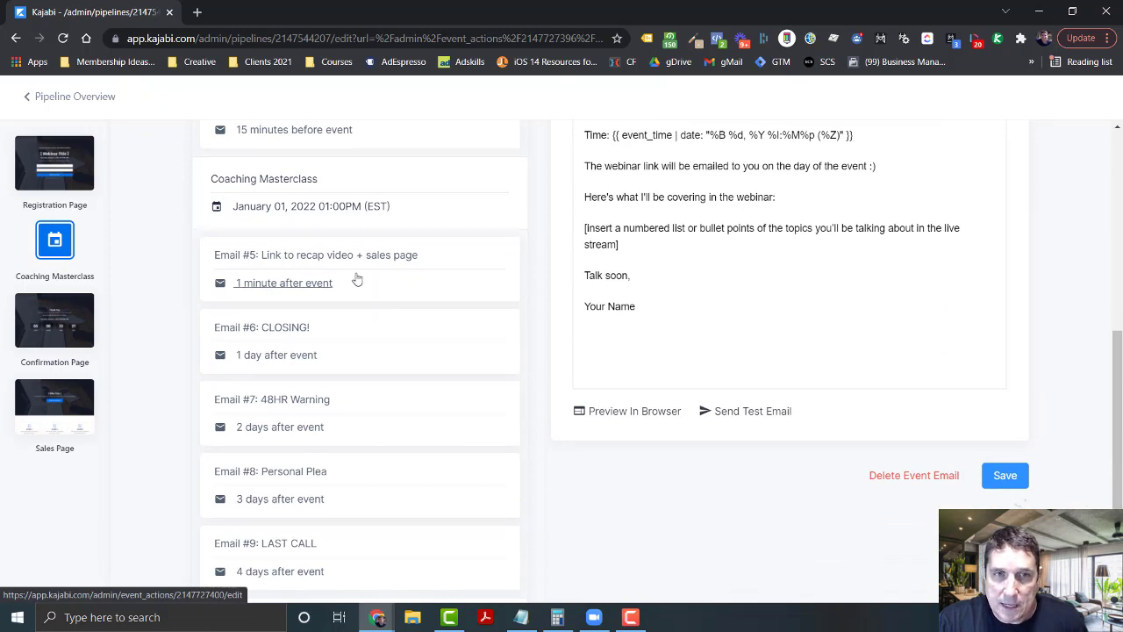